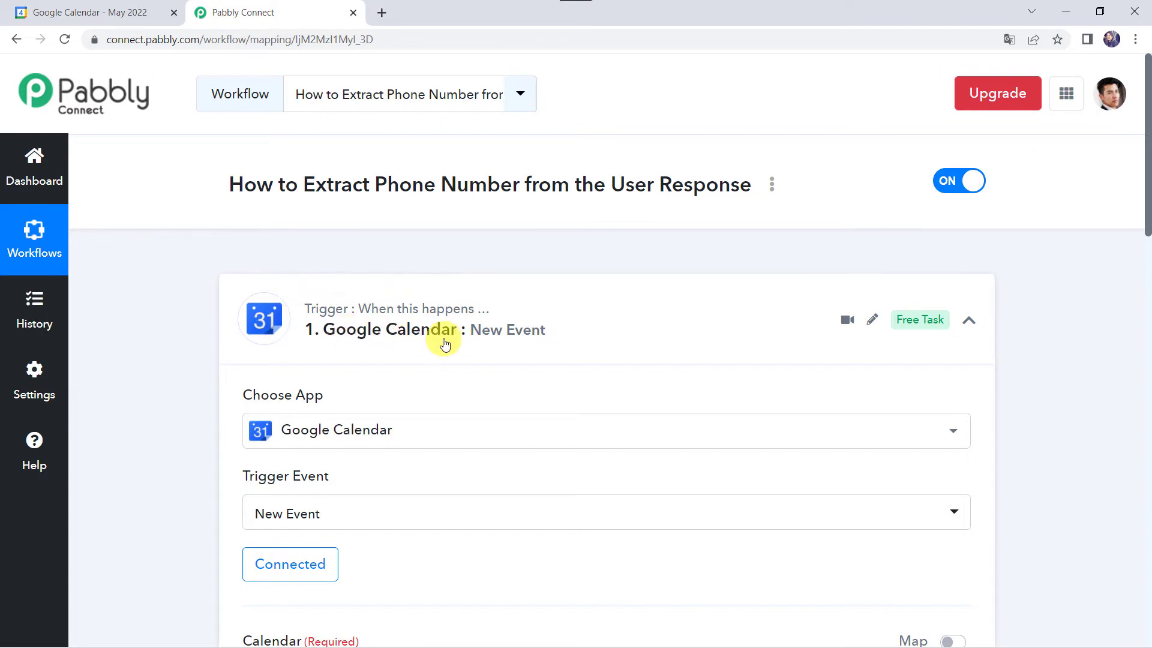
Make step 2 a Text Formatter by Pabbly action with the Text (Basic Formatting) event, connected.
scroll(133, 596, down, 8)
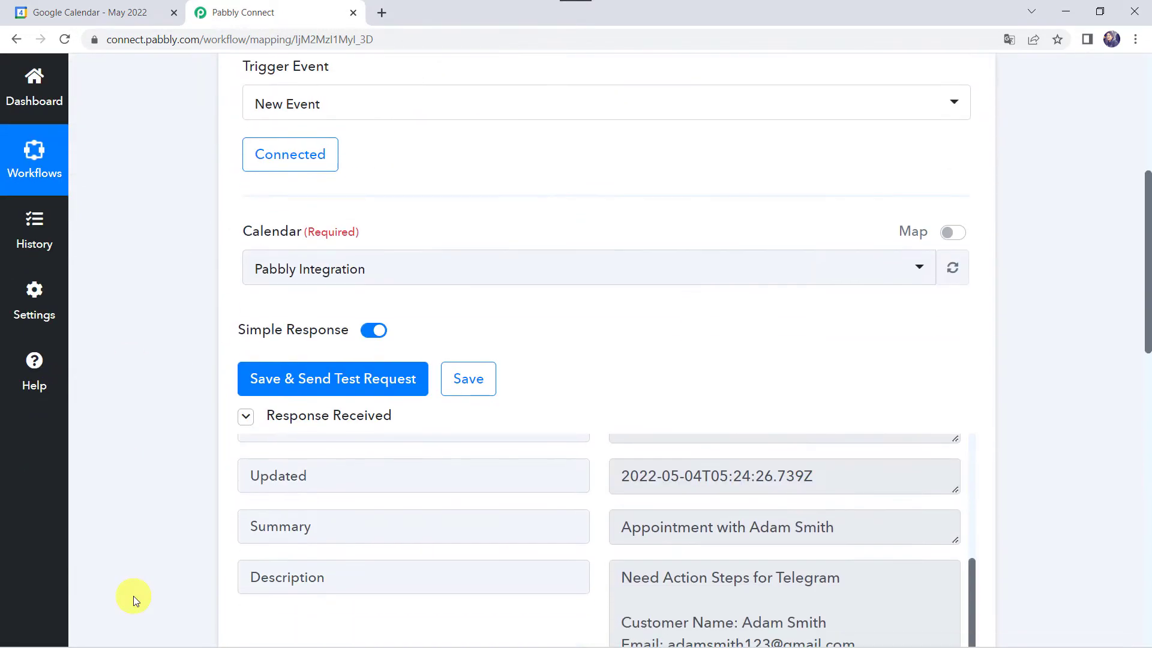
scroll(133, 596, down, 4)
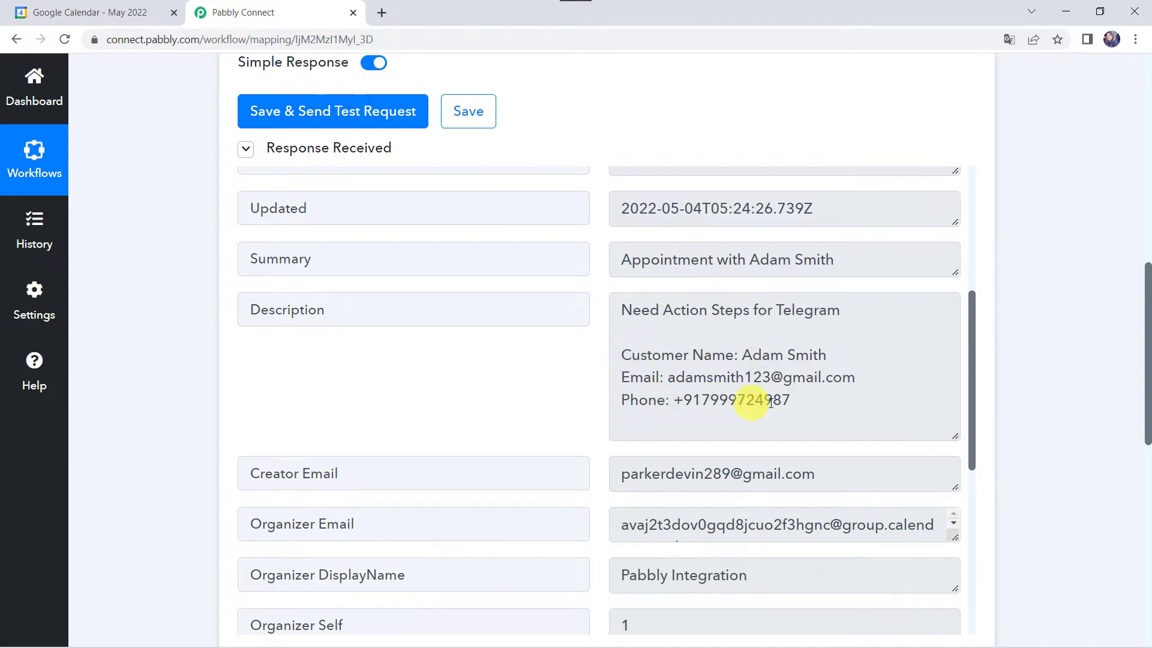
scroll(154, 239, up, 10)
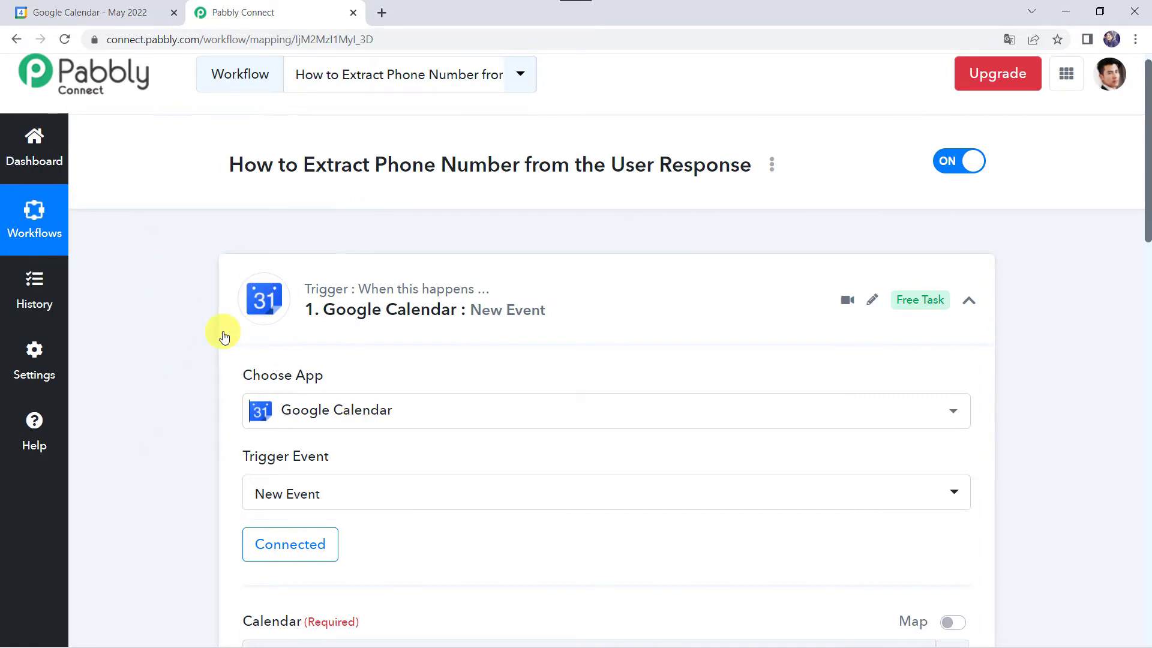
scroll(160, 437, down, 13)
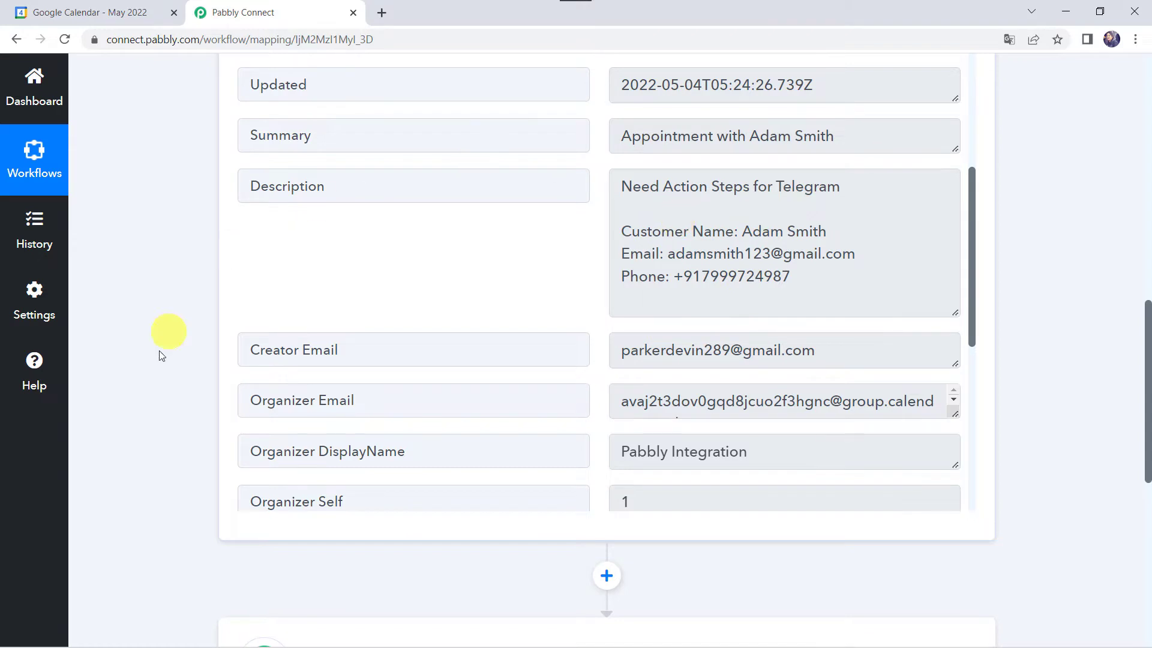
scroll(183, 472, down, 6)
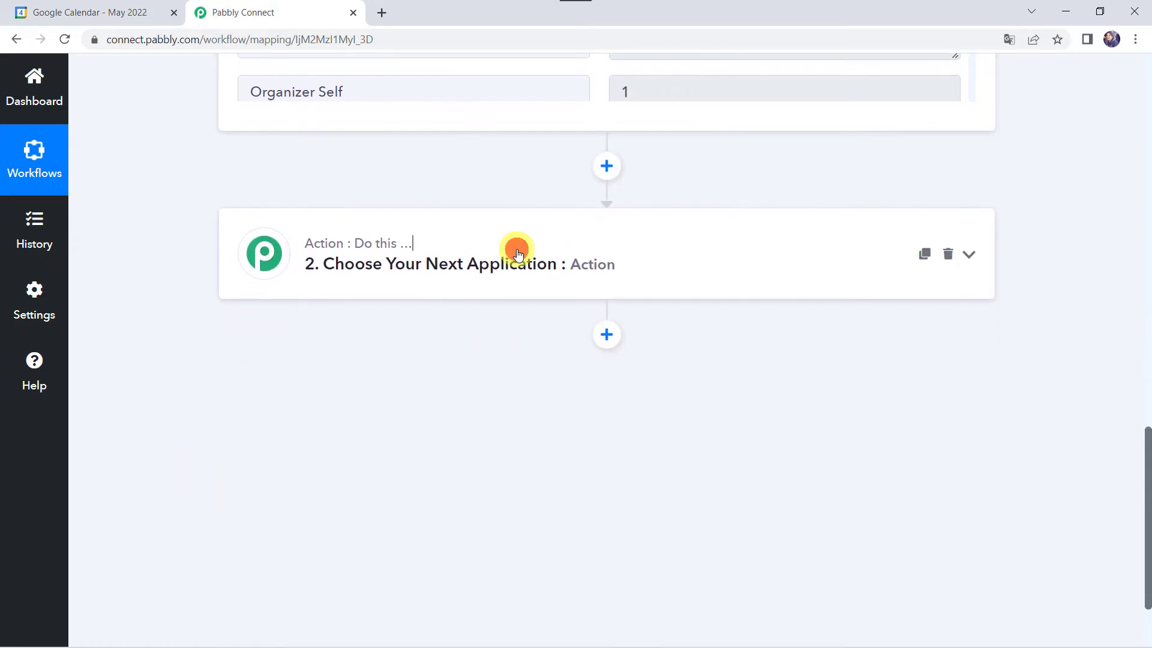
click(517, 252)
click(331, 378)
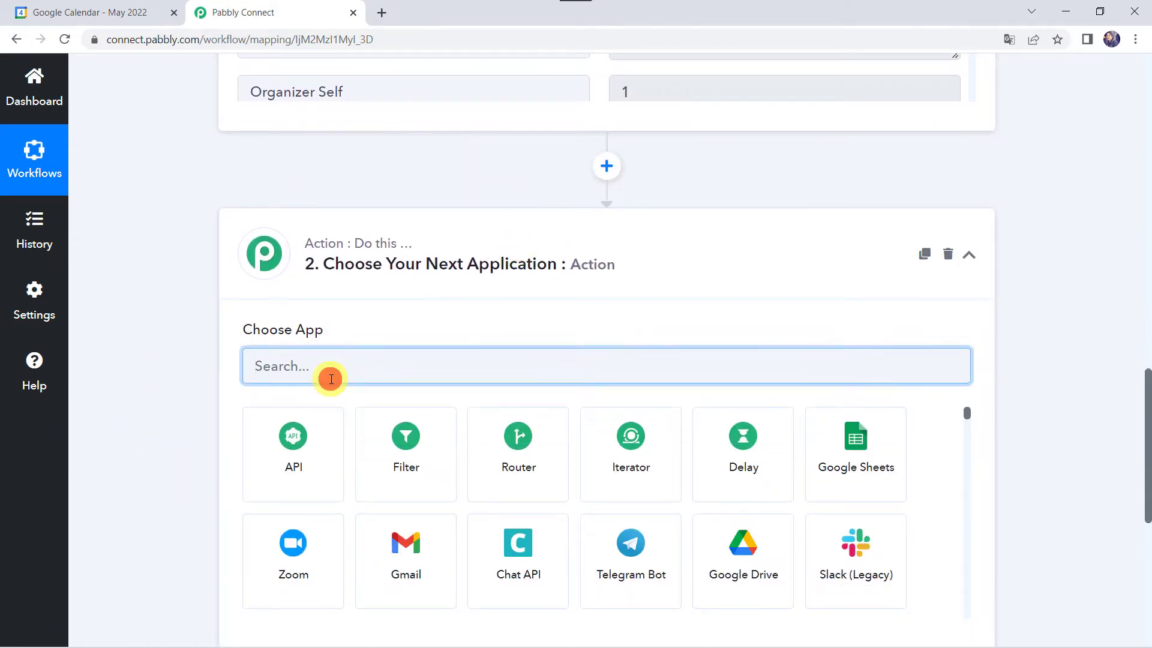
text(Te)
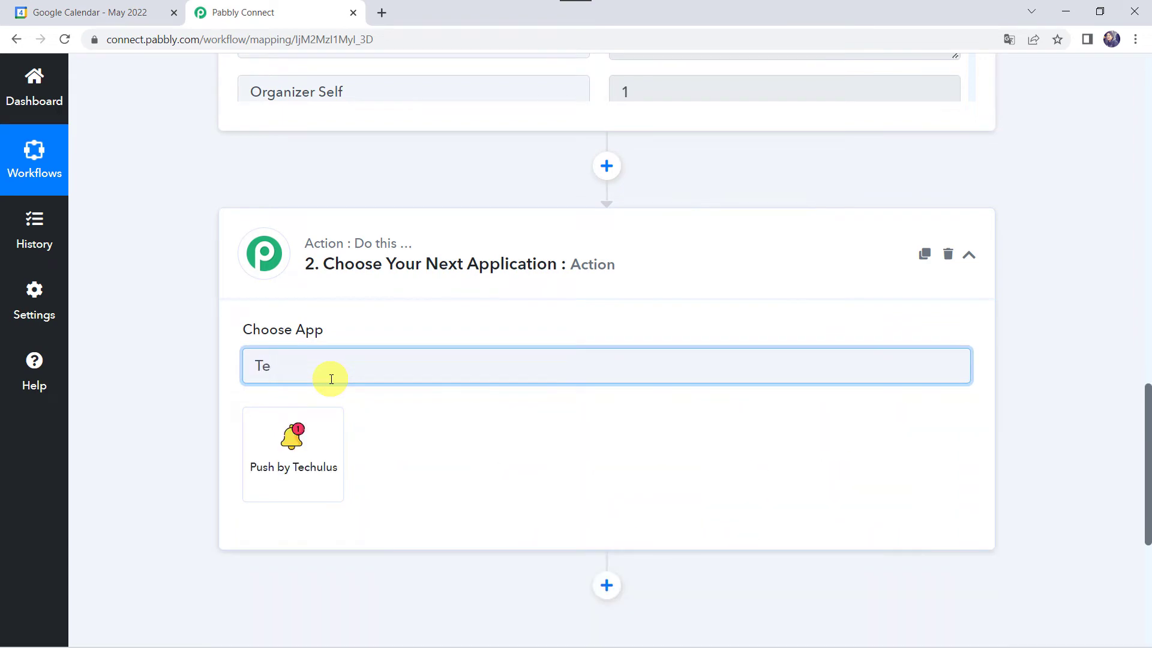
text(xt)
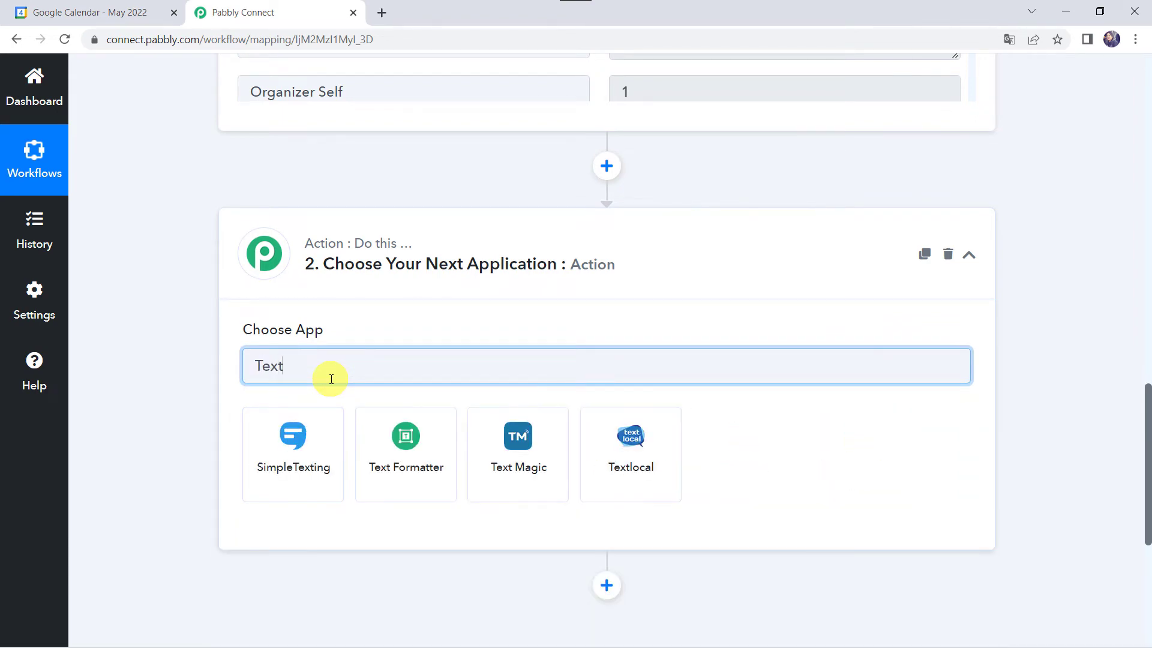
click(413, 468)
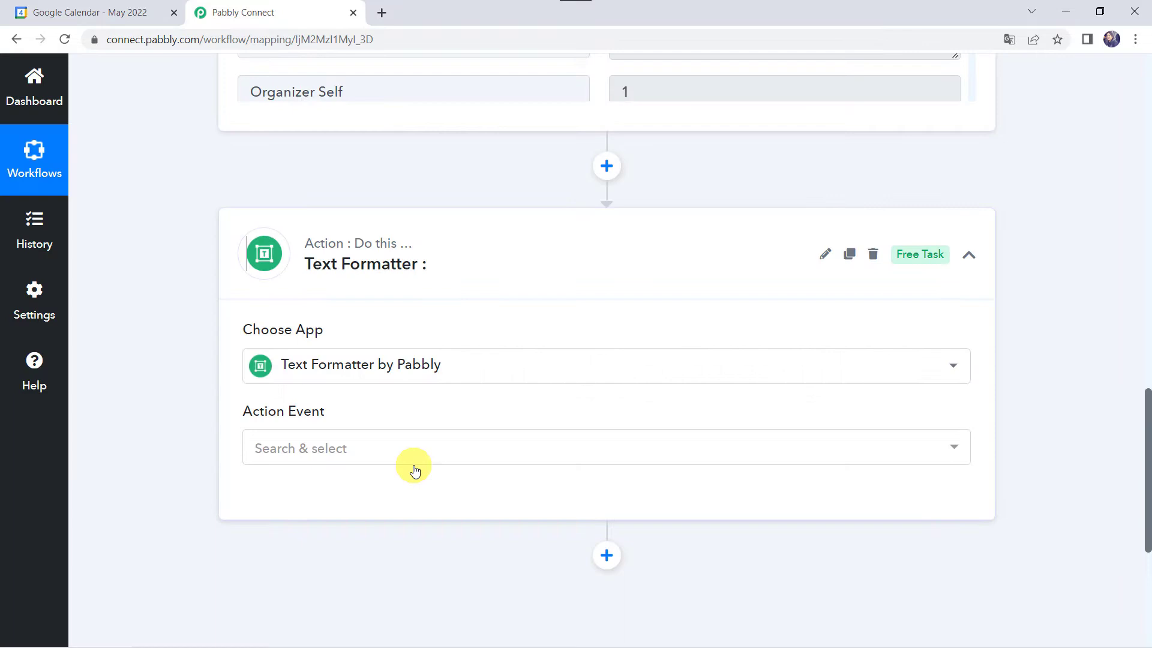
click(309, 450)
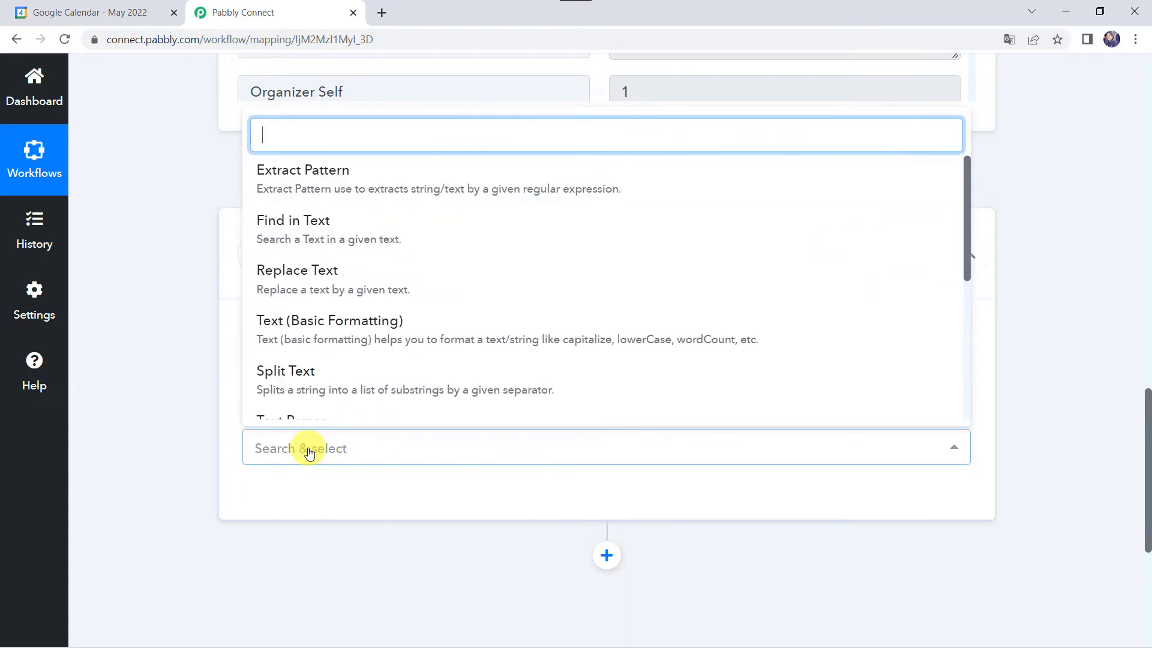
click(321, 337)
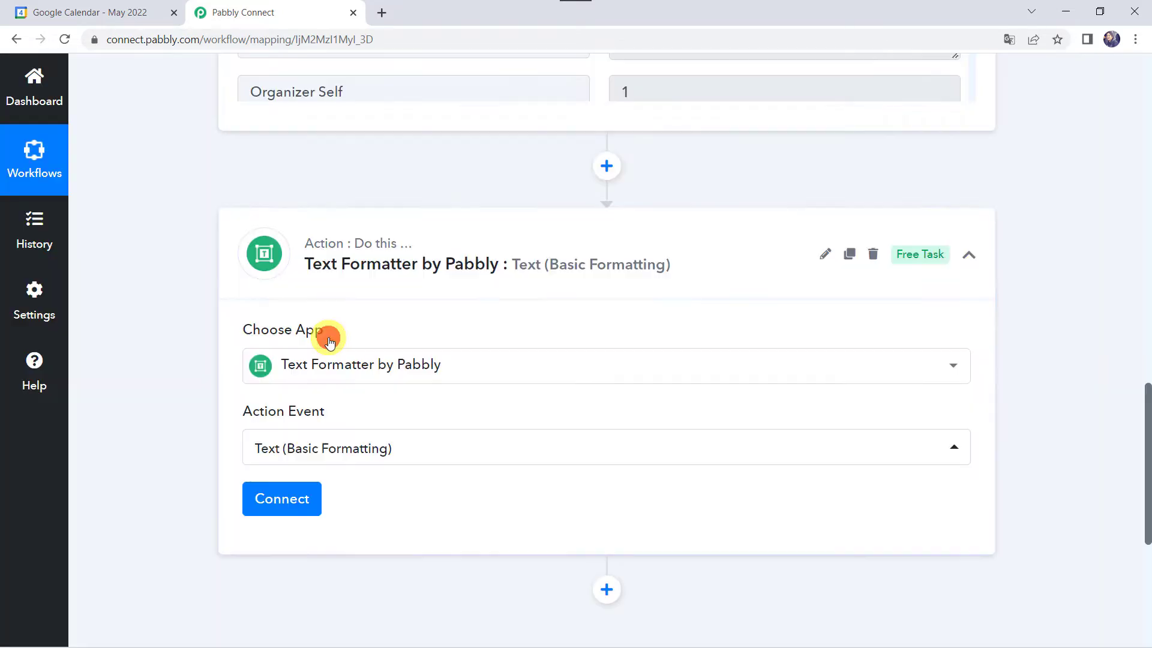
click(280, 502)
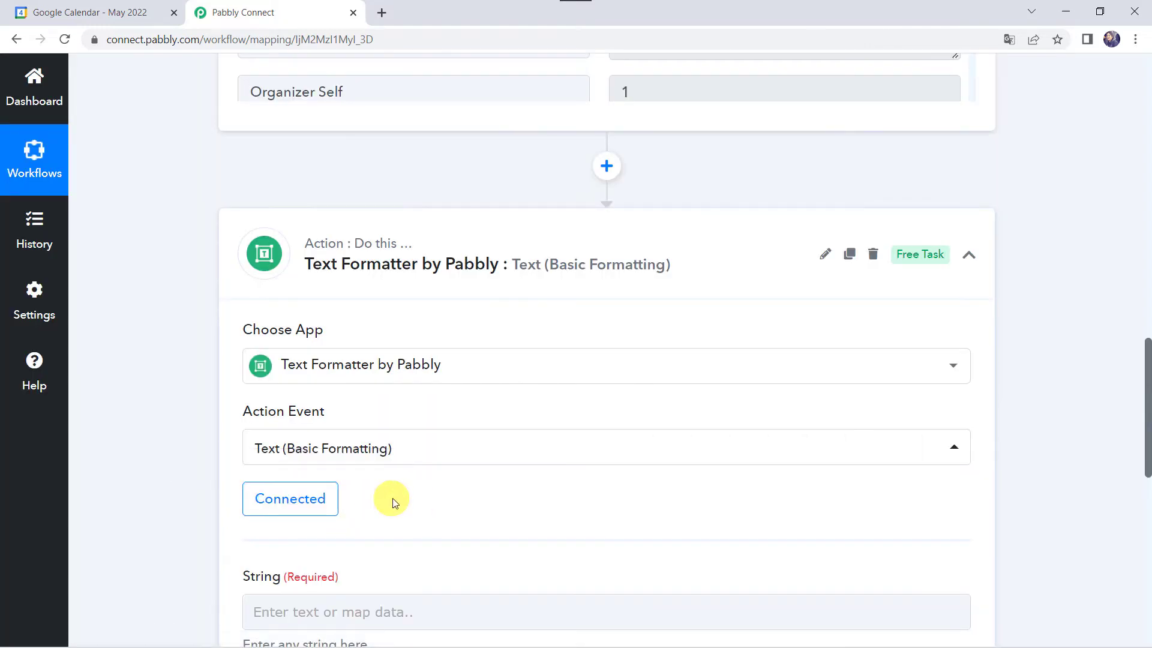
Map the Google Calendar event's 1. Description into the String field.
scroll(384, 498, down, 5)
click(272, 323)
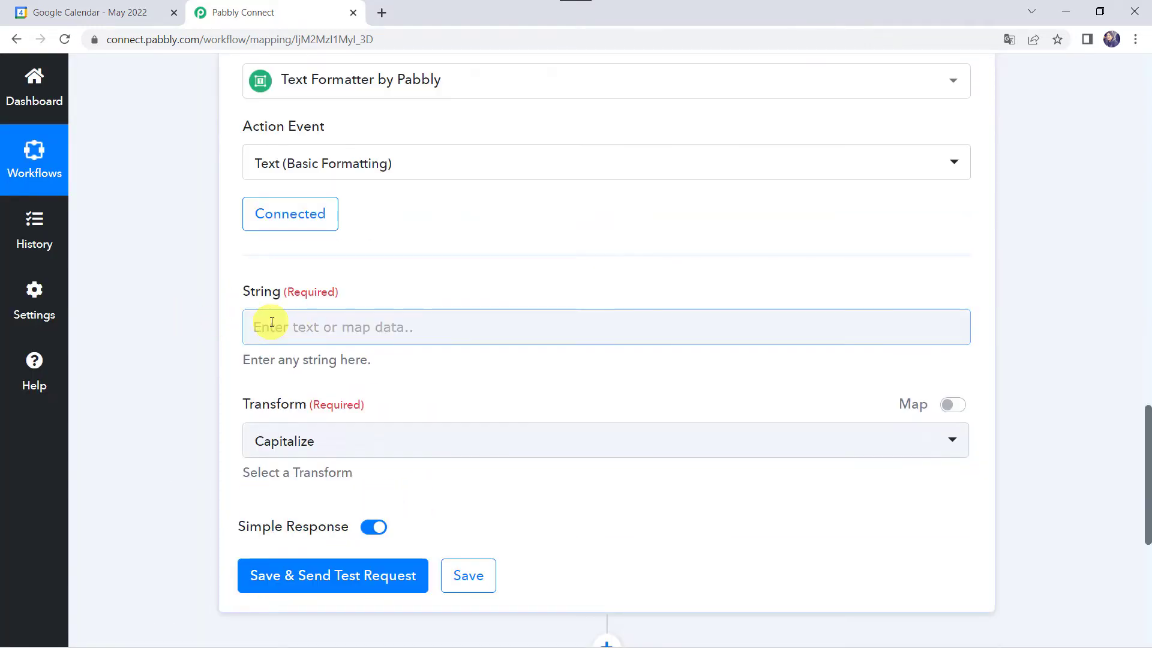
click(283, 325)
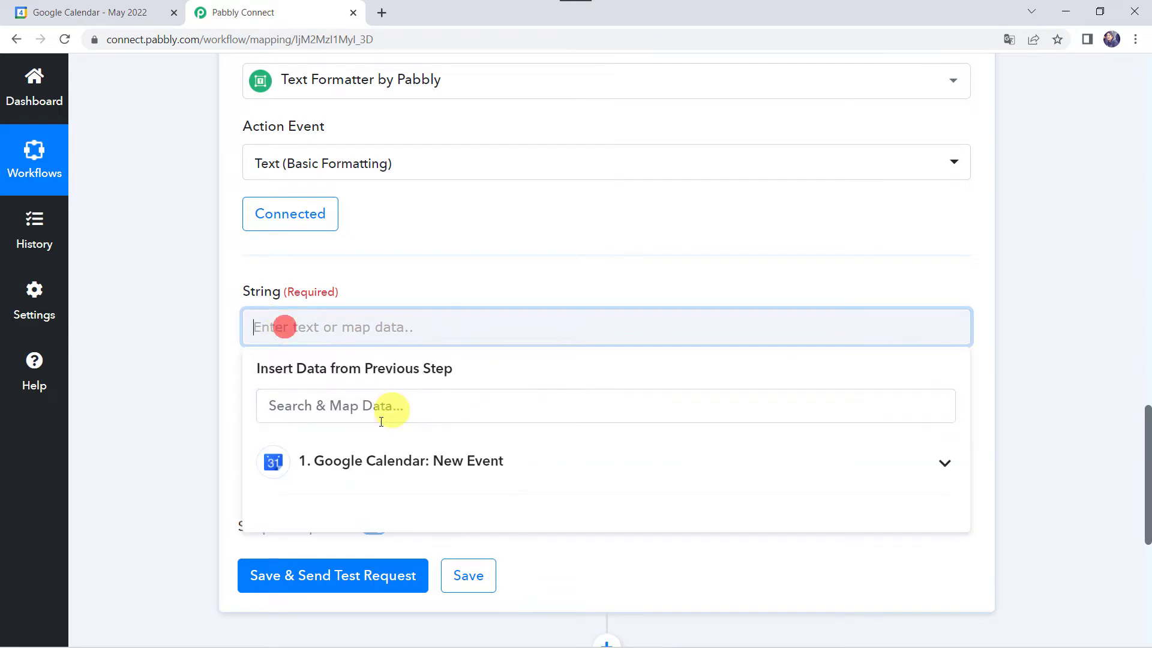
click(324, 462)
scroll(325, 462, down, 4)
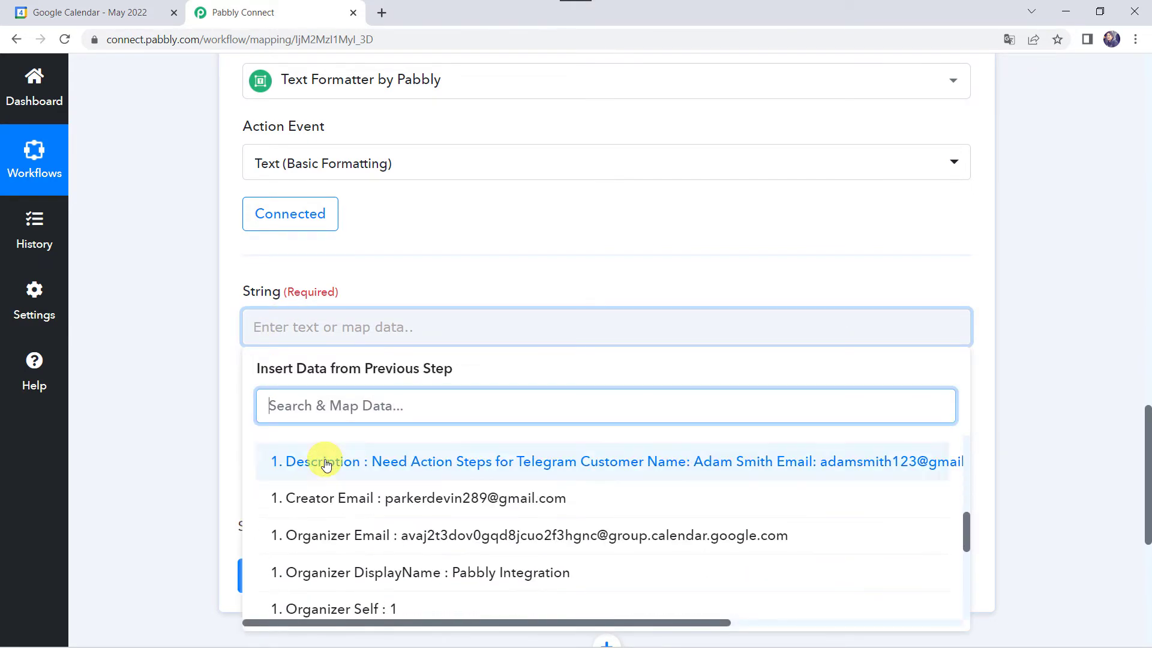
click(324, 463)
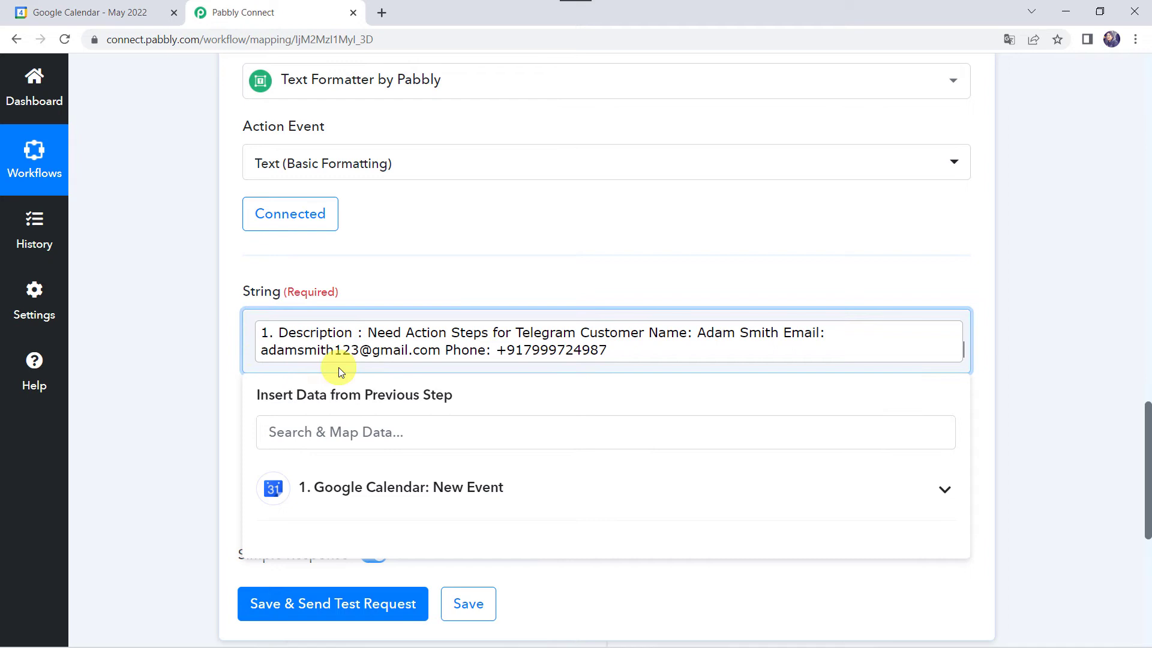
click(150, 416)
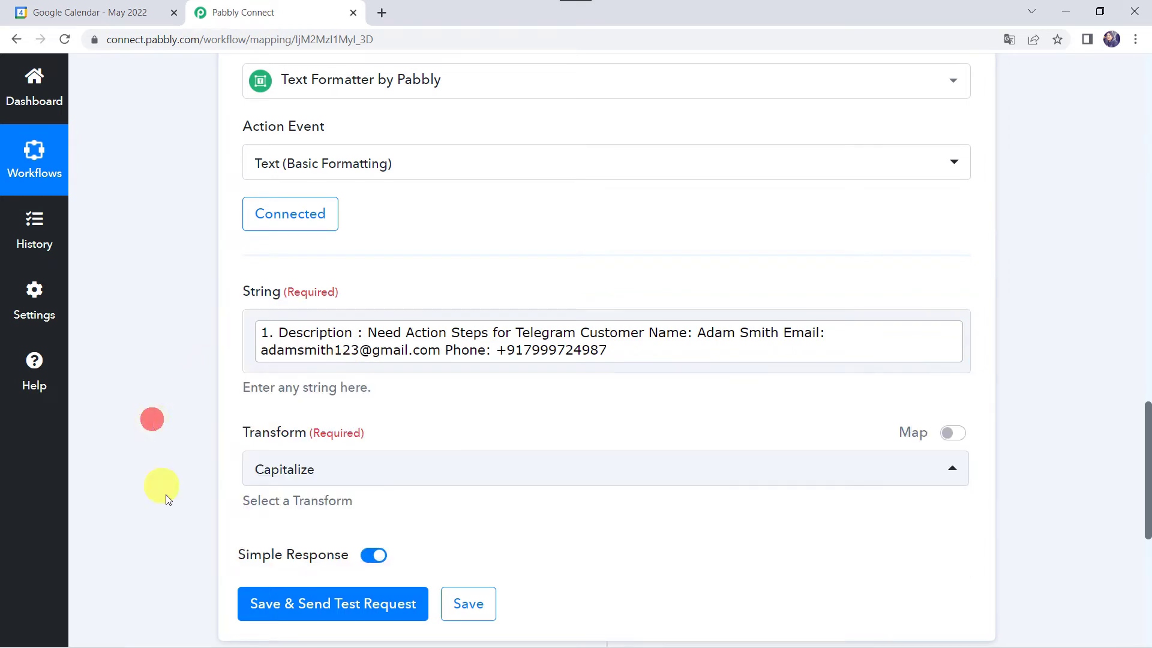
Set the Text Formatter transform to Extract Phone Number.
click(296, 474)
text(extra)
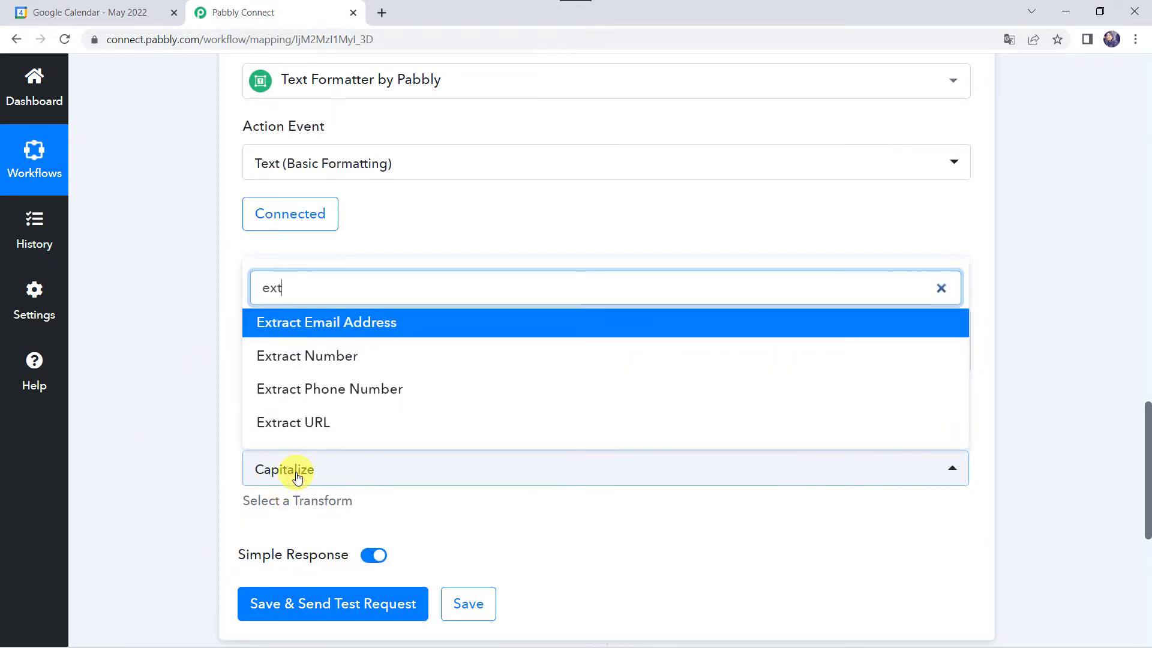
click(358, 387)
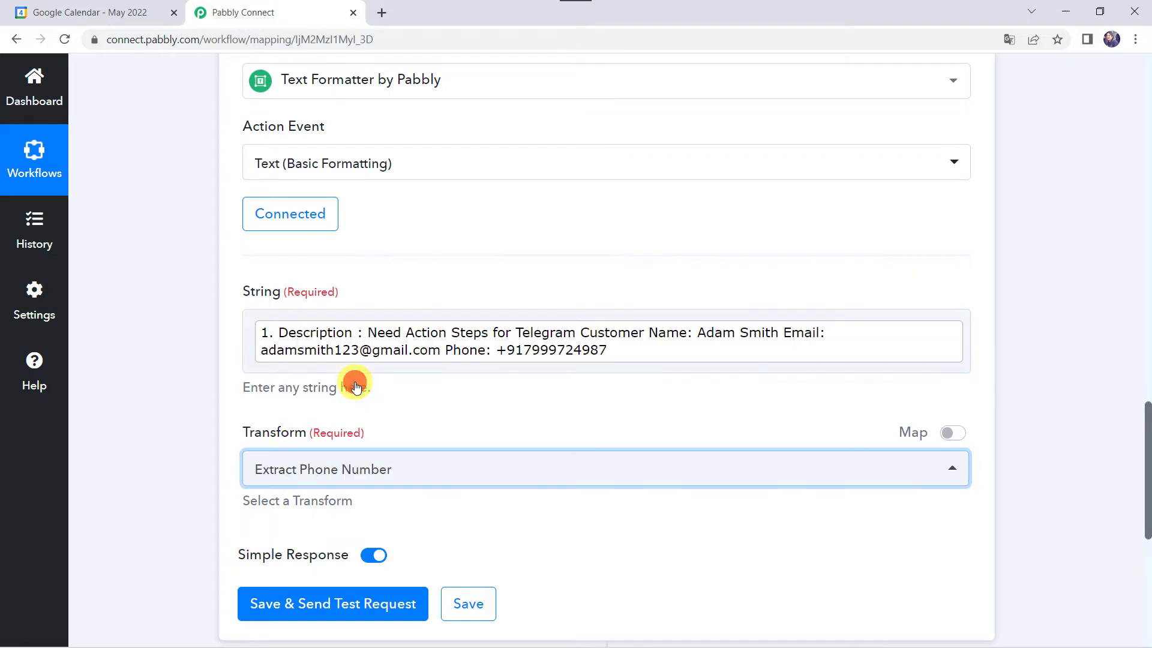
click(540, 344)
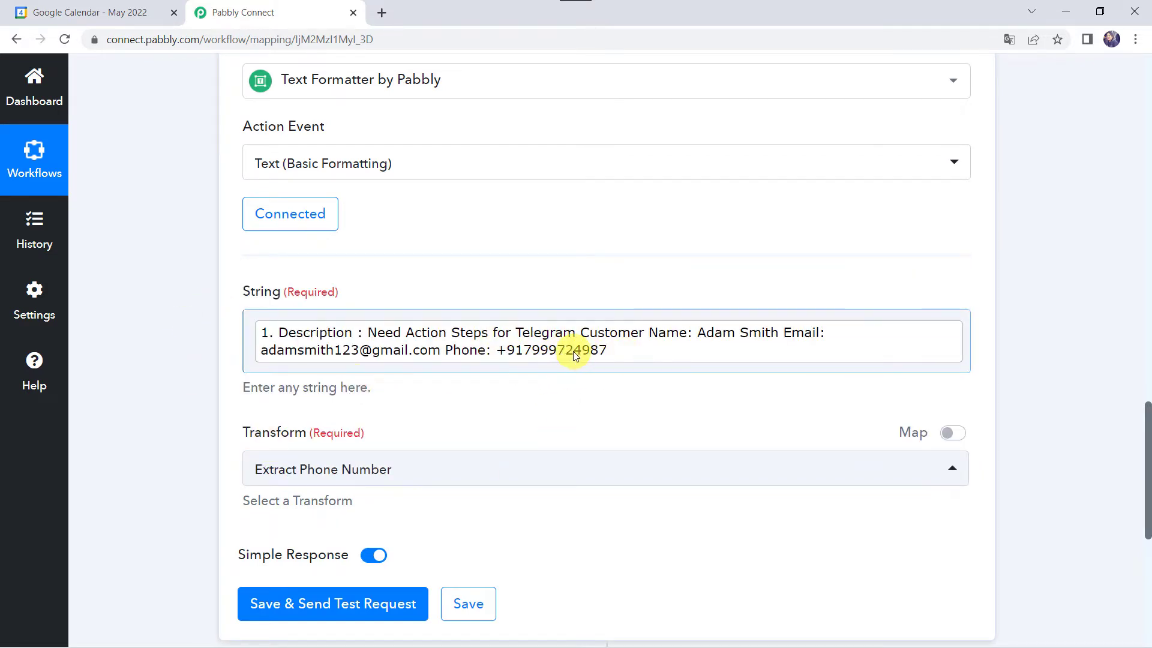
Save the Text Formatter step and send a test request, checking Result 0 in the response.
click(193, 458)
scroll(190, 453, down, 2)
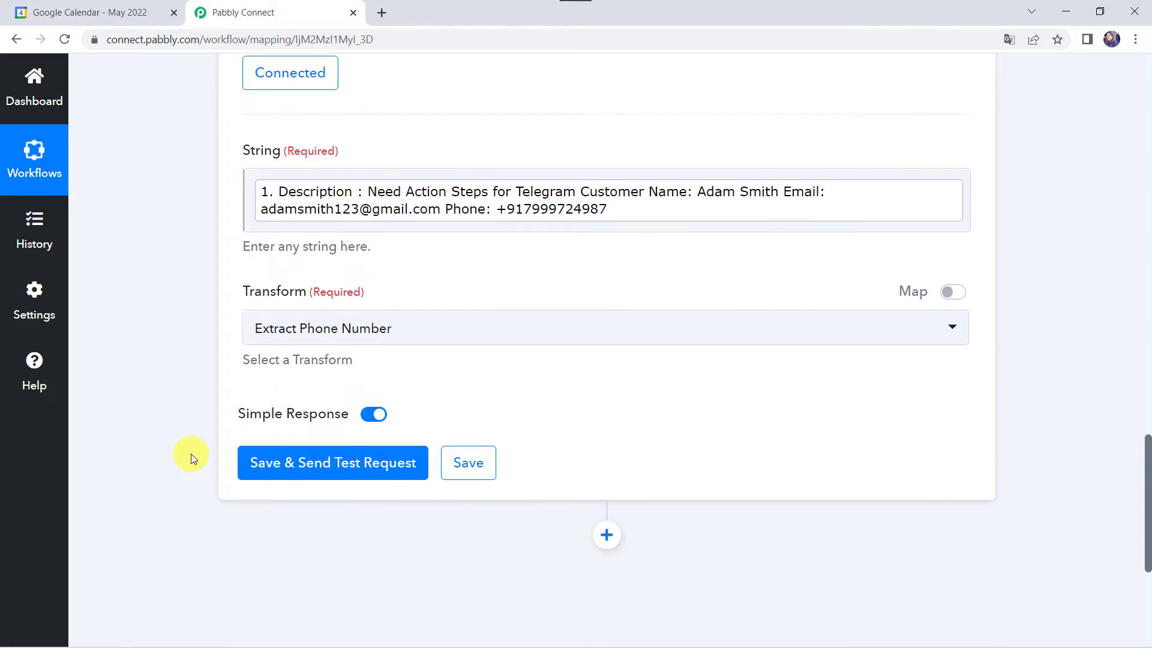
click(319, 469)
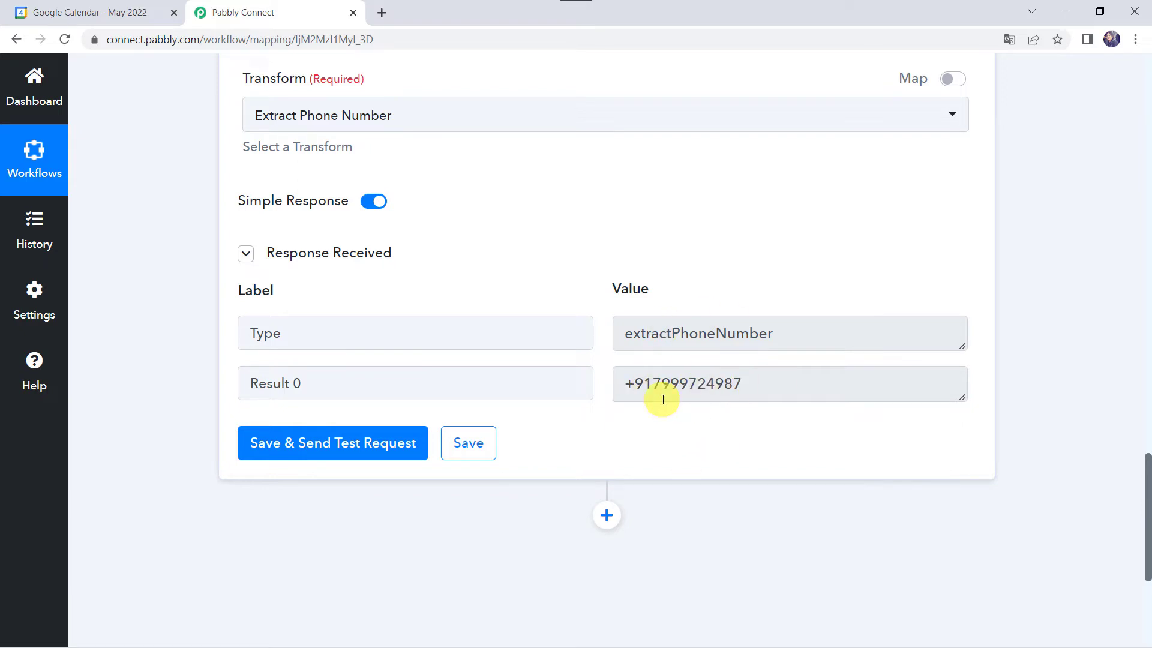
scroll(662, 399, down, 5)
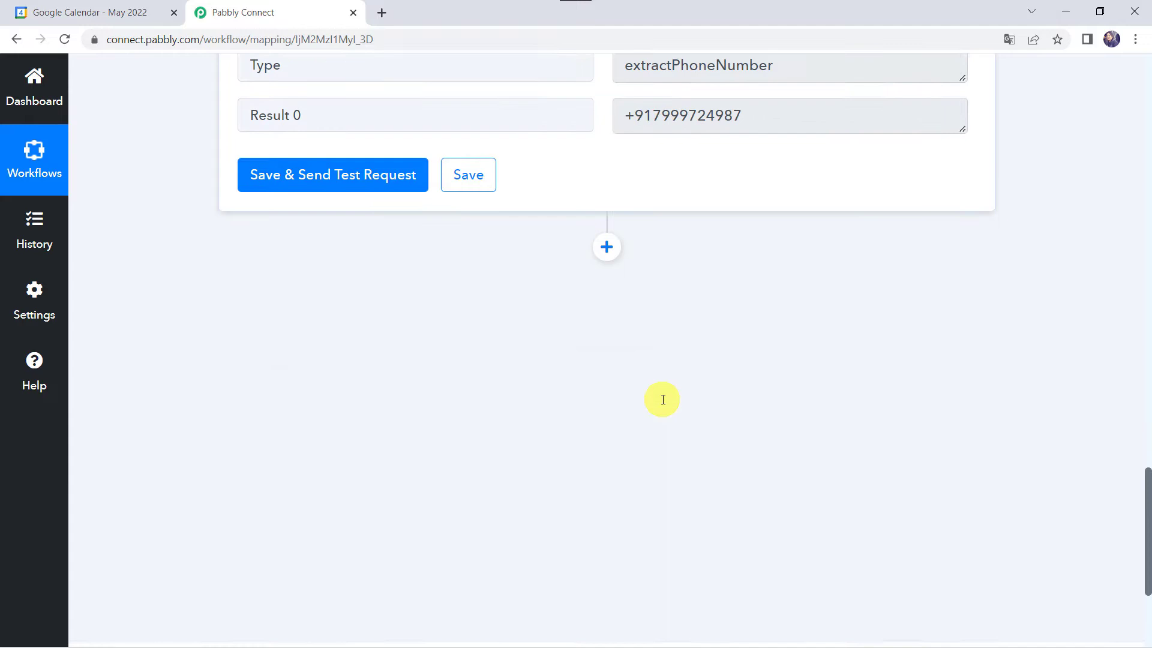
Add step 3 as Number Formatter by Pabbly with the Spreadsheet Formulas event, connected.
click(605, 217)
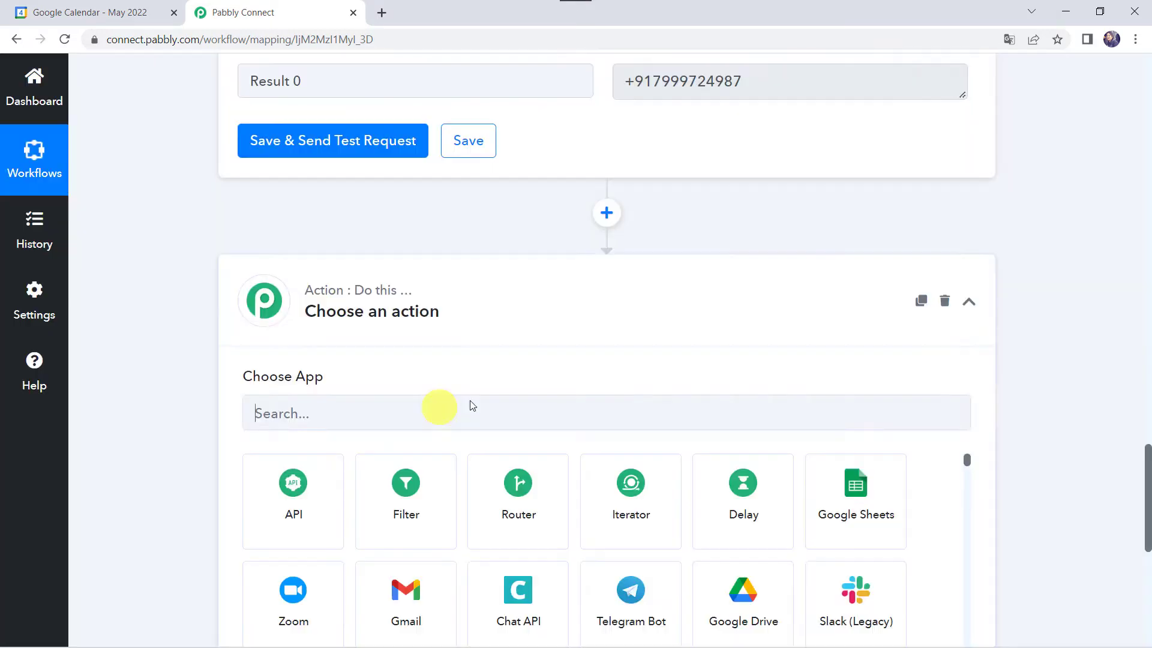
click(385, 418)
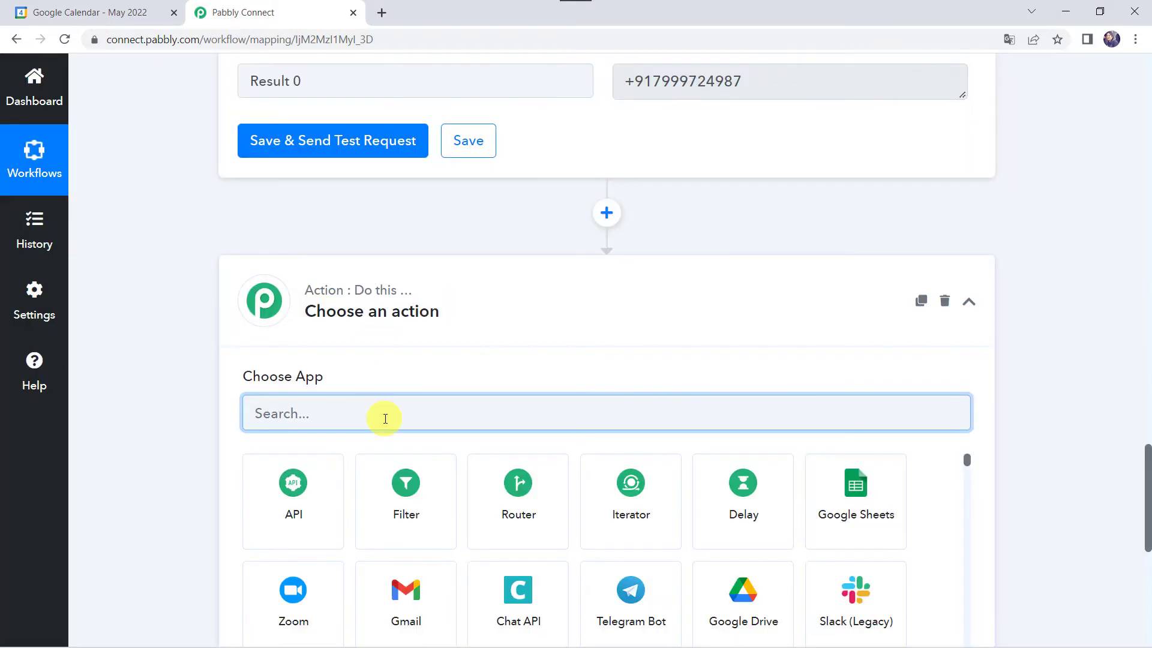
text(Numb)
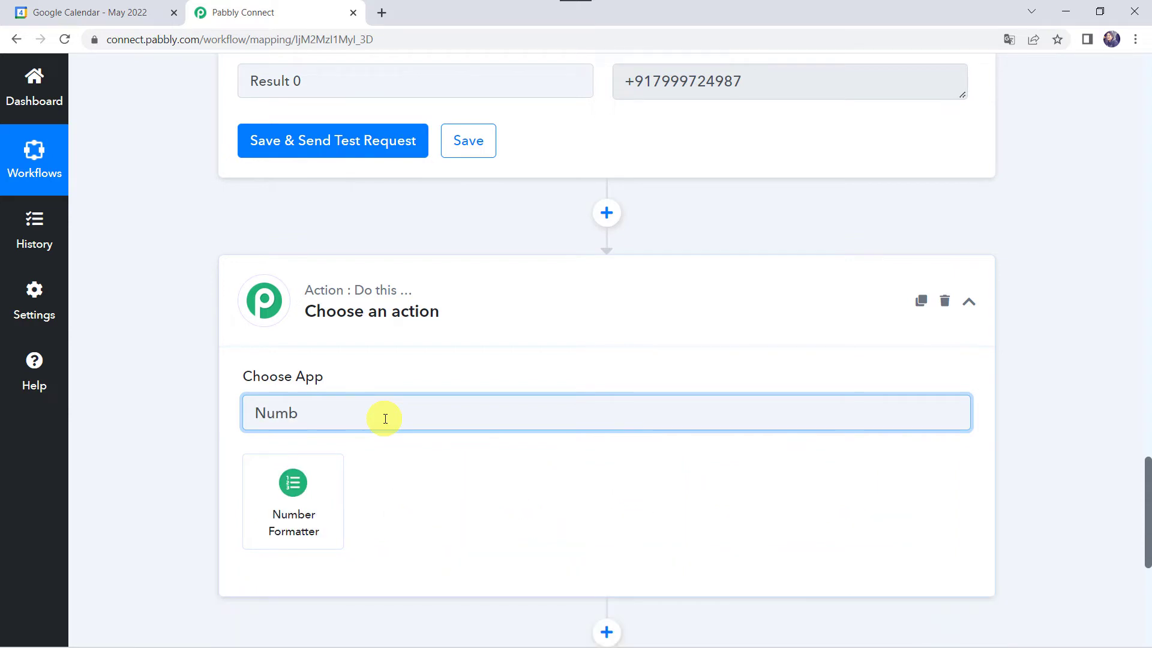
click(300, 526)
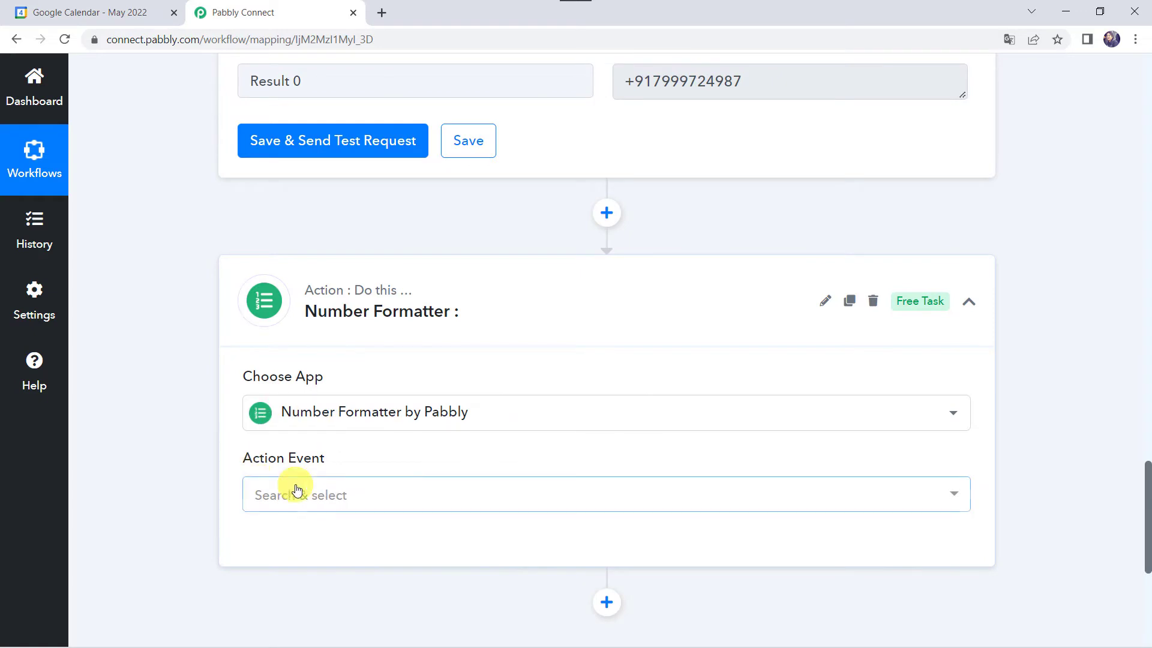
click(297, 489)
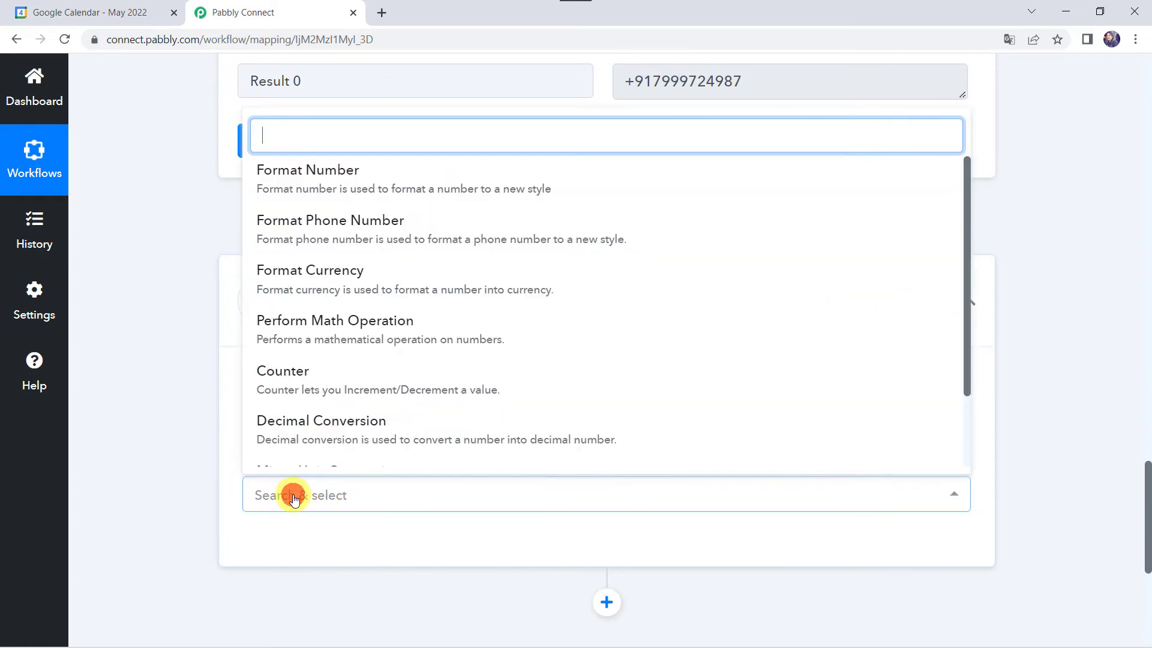
text(Spre)
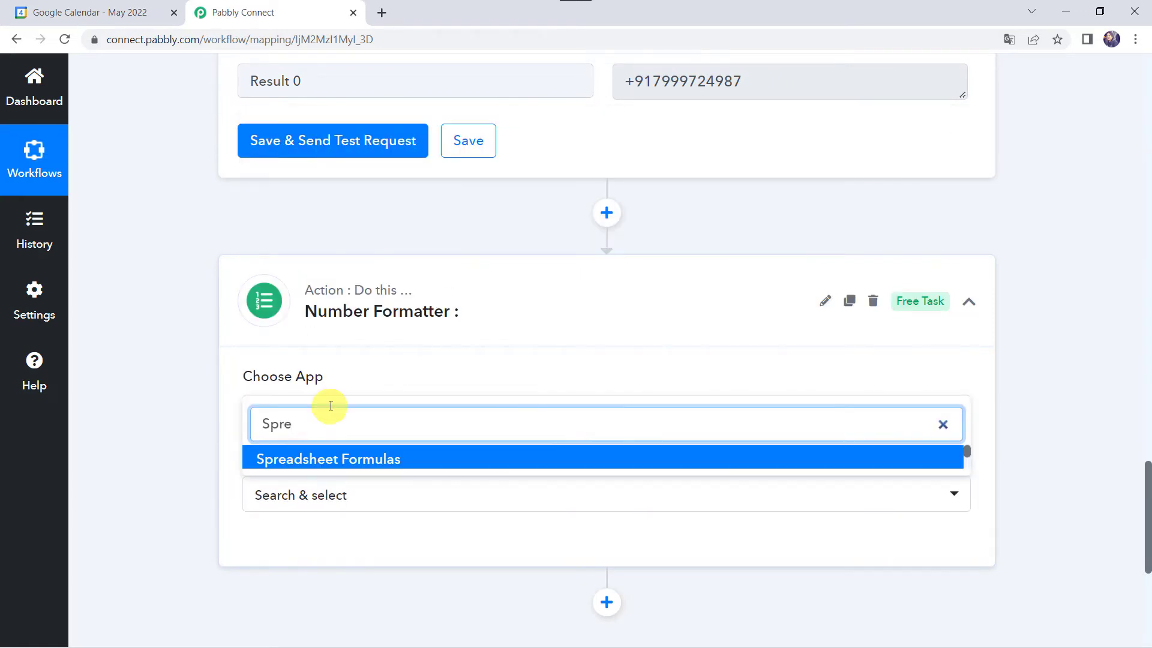
scroll(329, 405, down, 2)
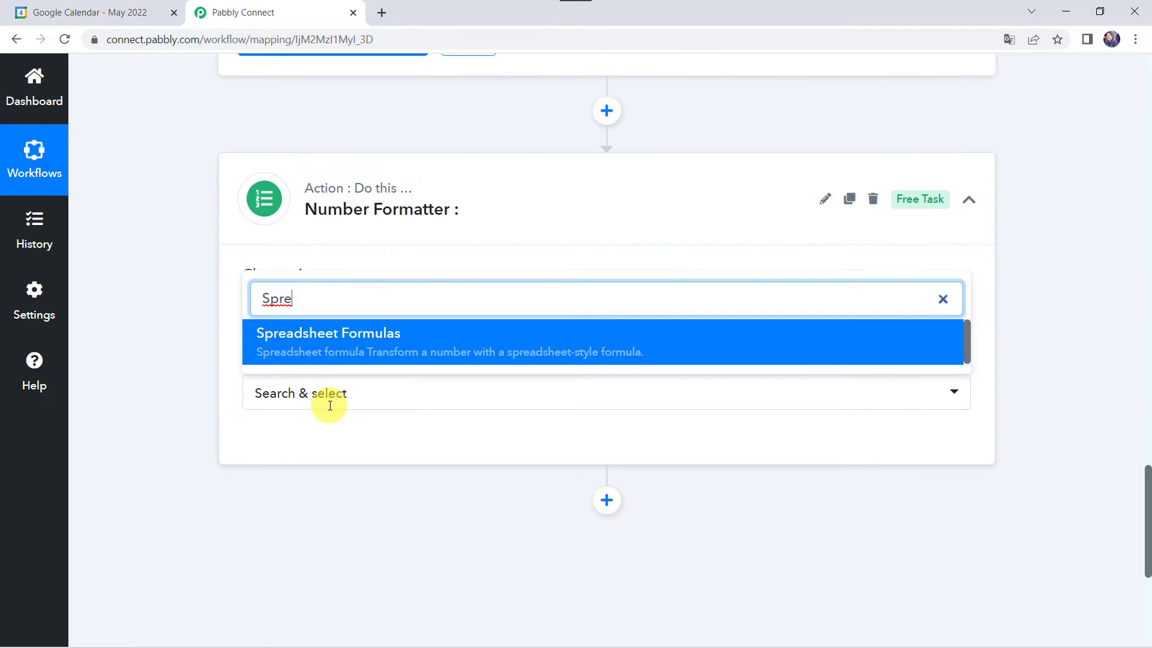
click(330, 320)
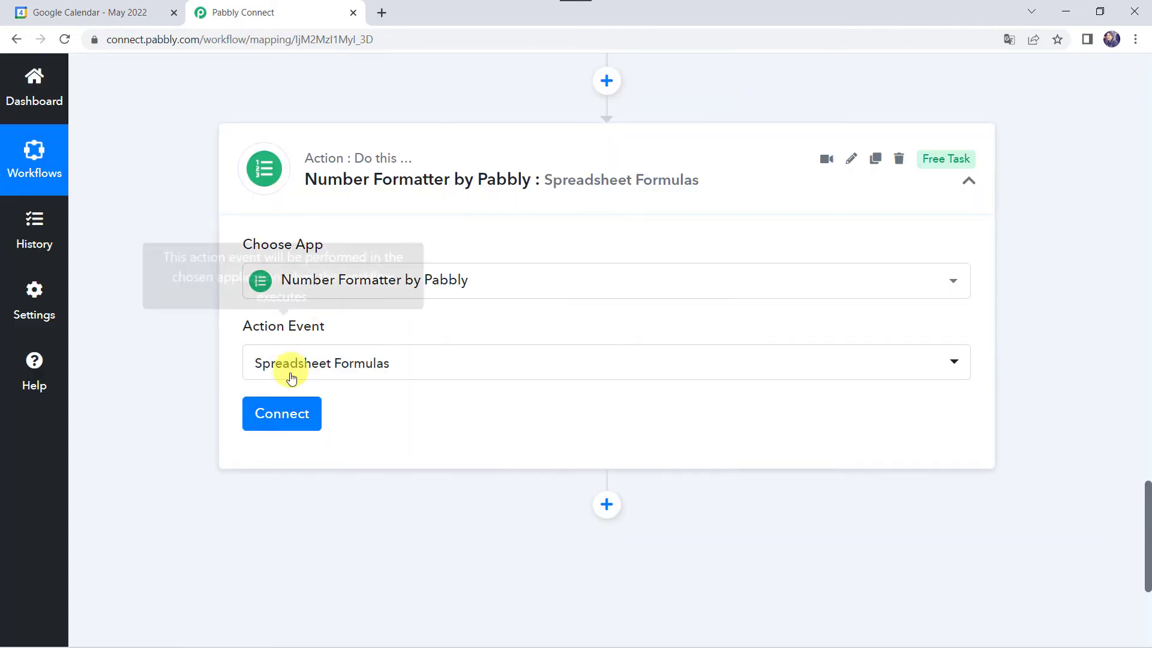
click(285, 412)
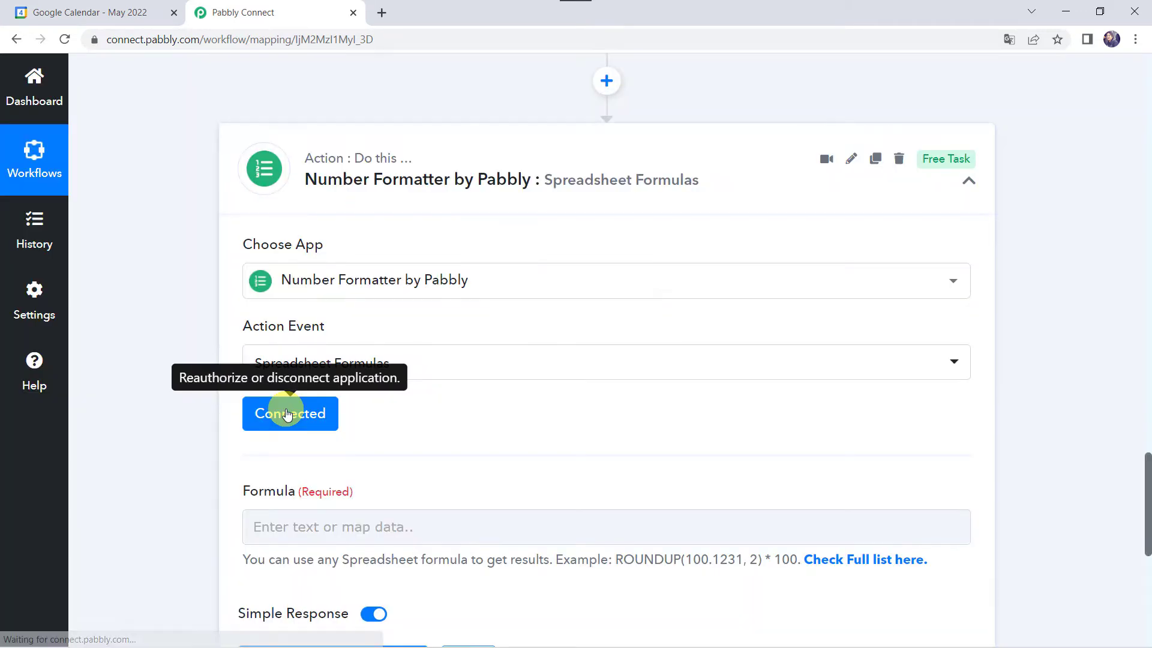
Enter the formula Right('<Text Formatter Result 0>',10) in the Formula field.
scroll(404, 405, down, 2)
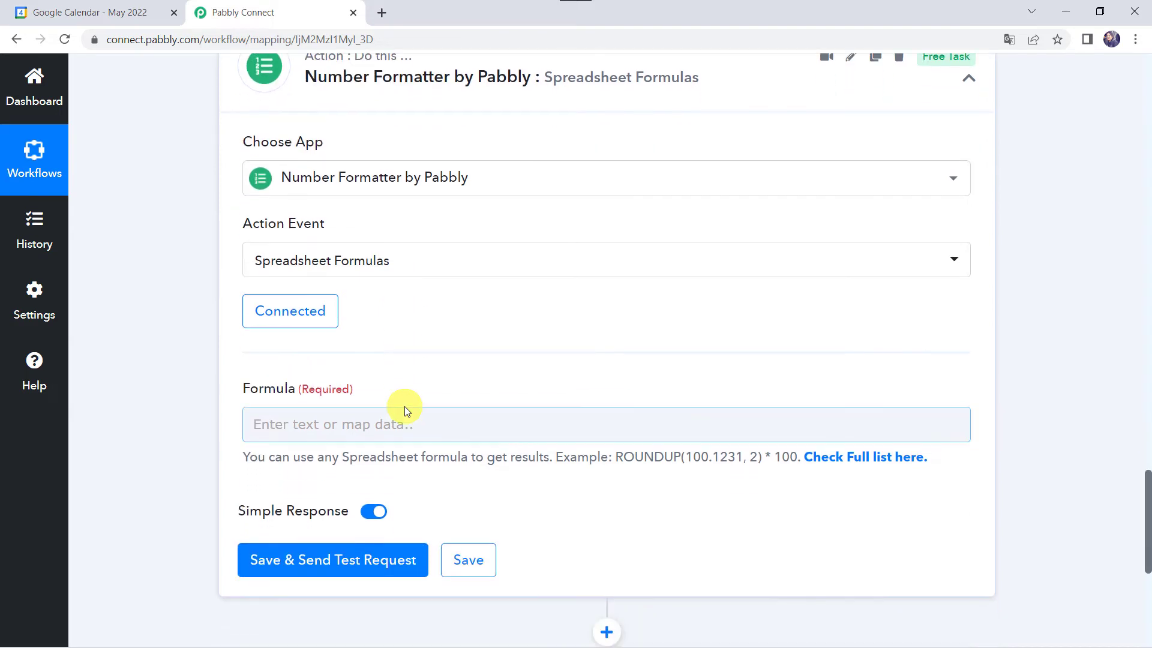
click(285, 427)
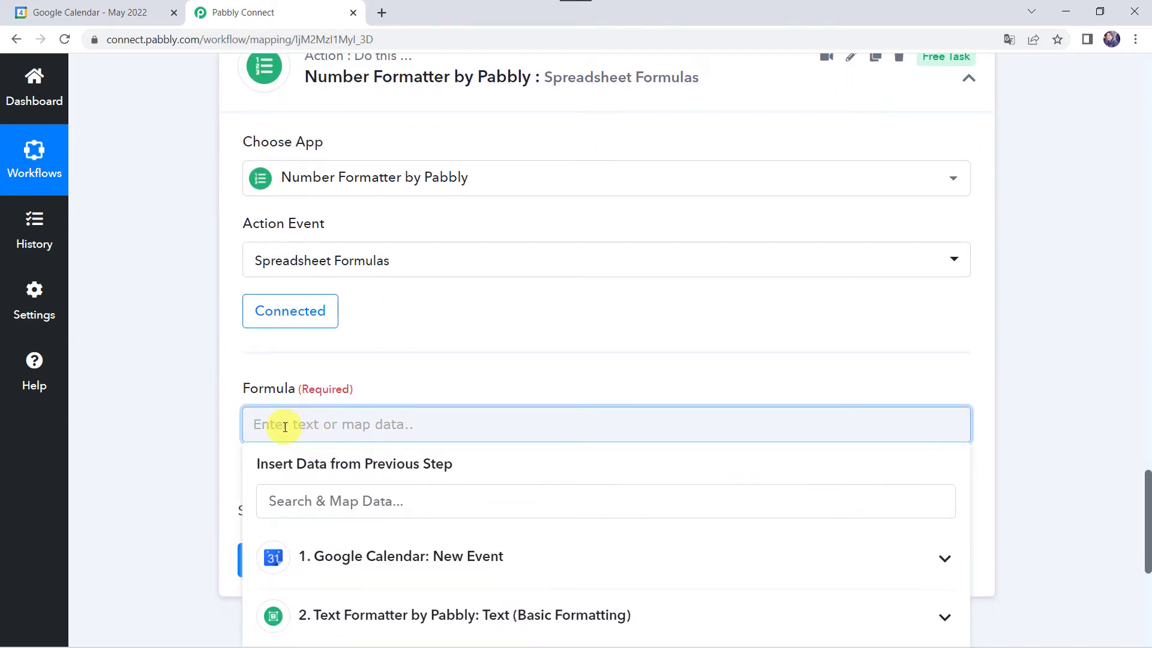
text(Right)
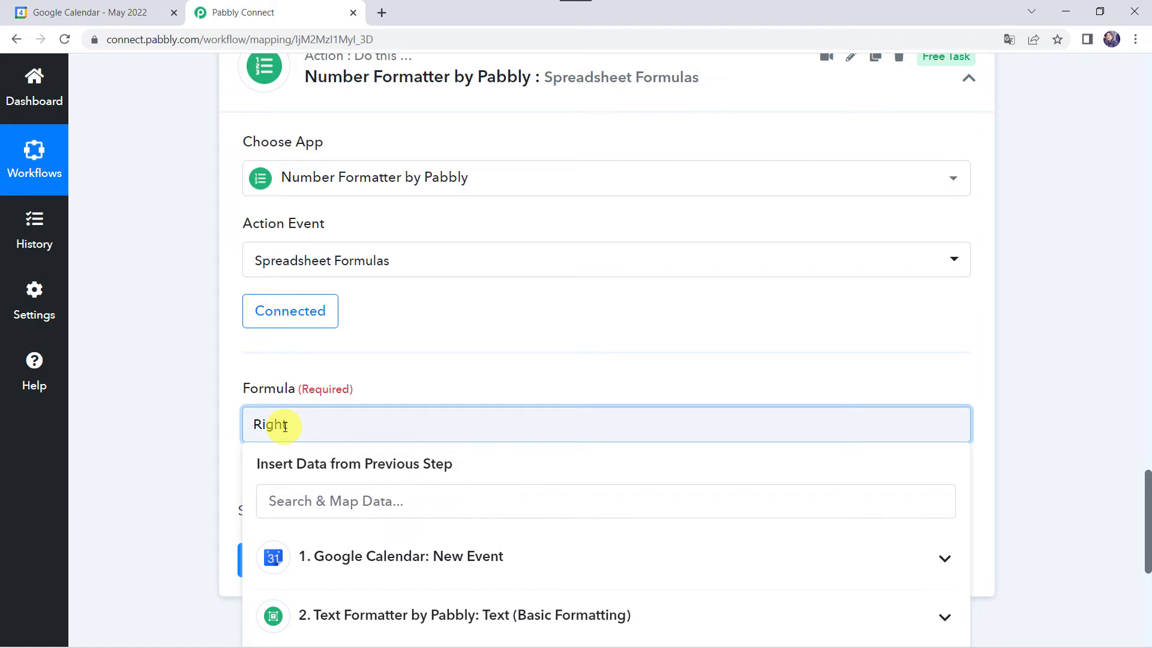
text((')
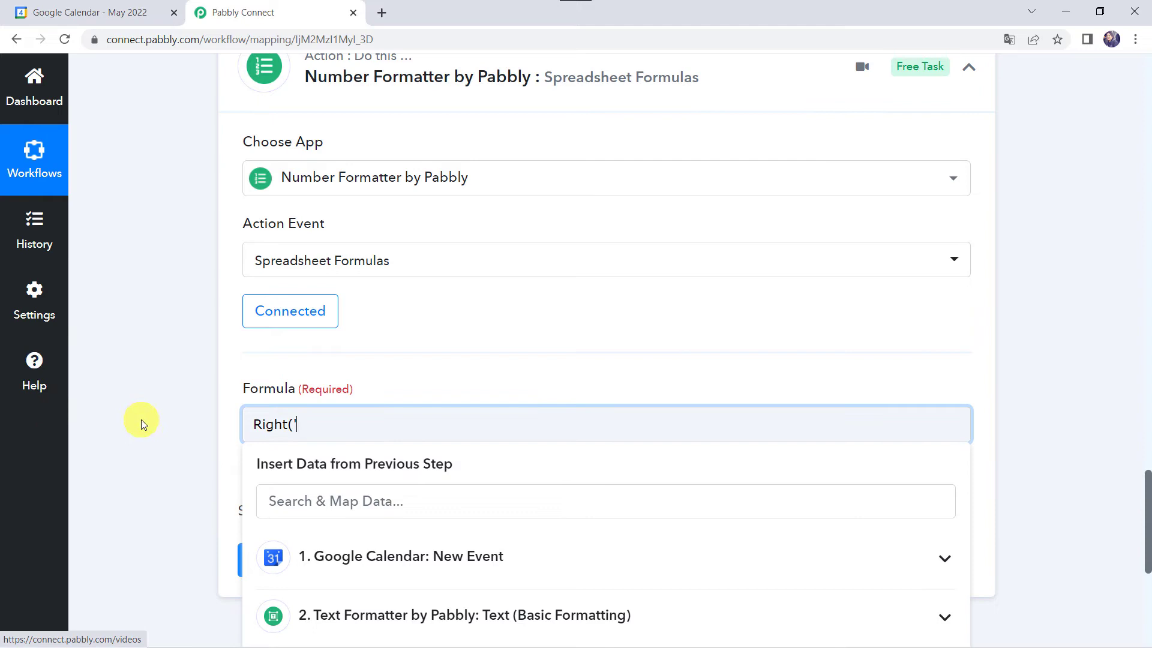
scroll(144, 425, down, 3)
click(368, 418)
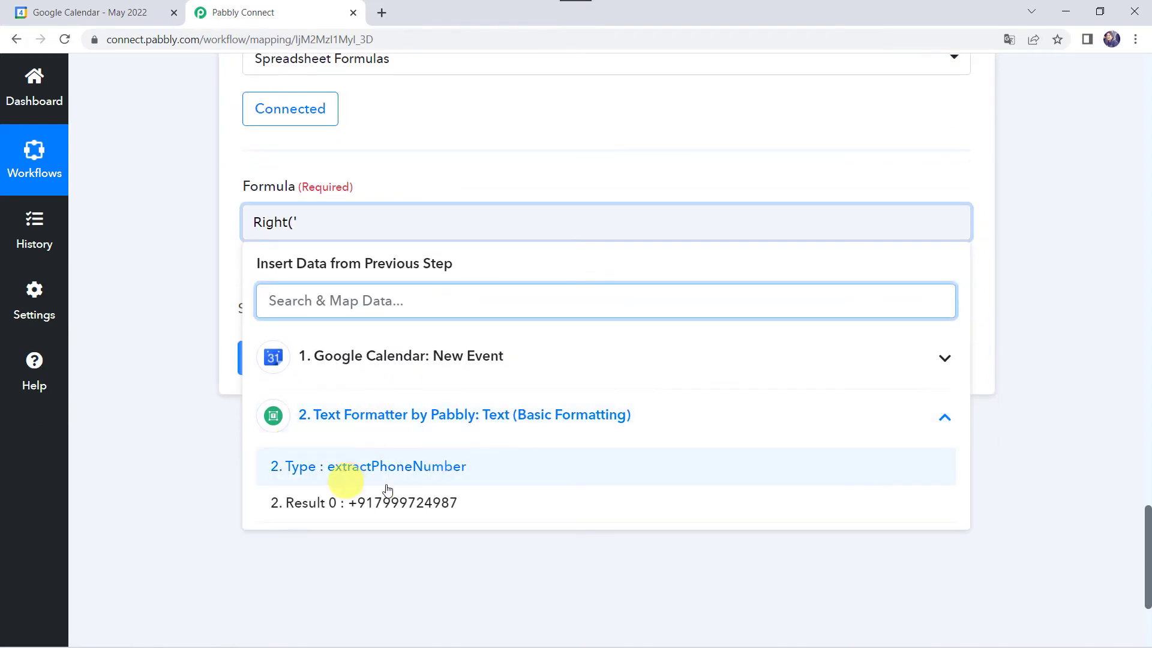
click(377, 508)
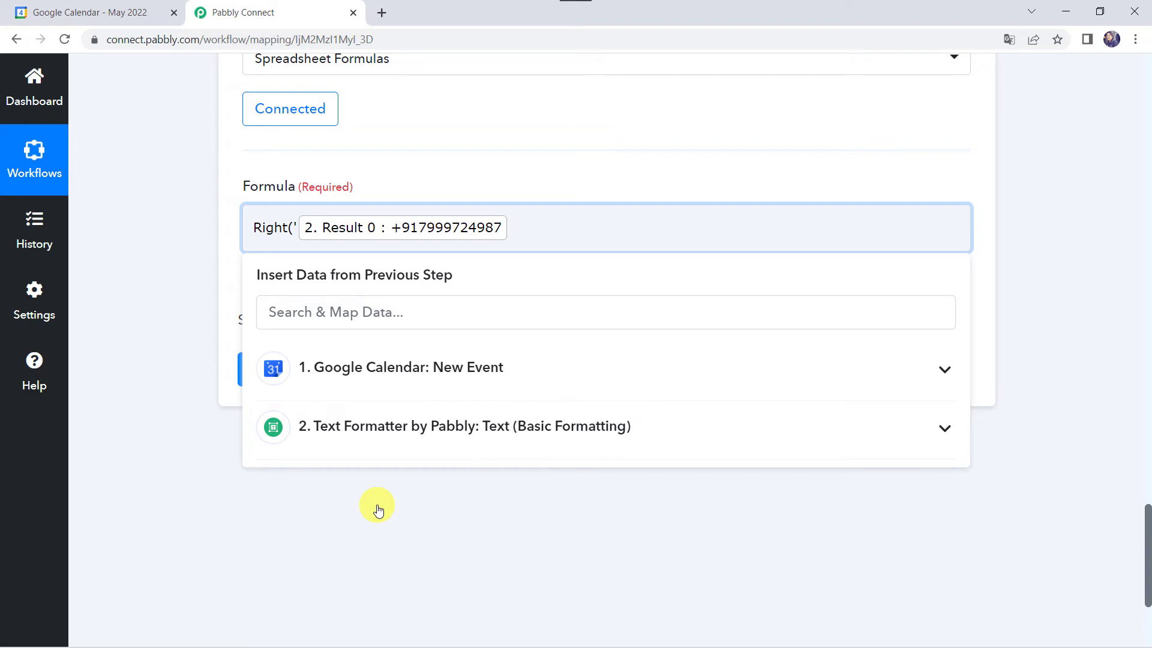
text(',10)
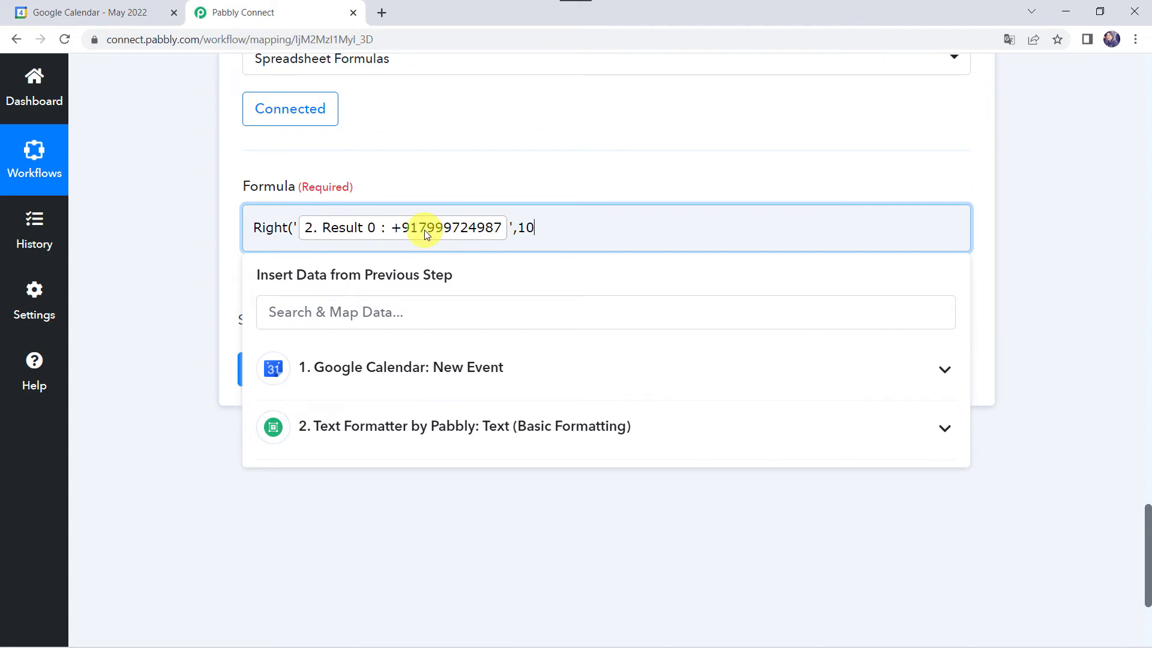
text())
click(153, 247)
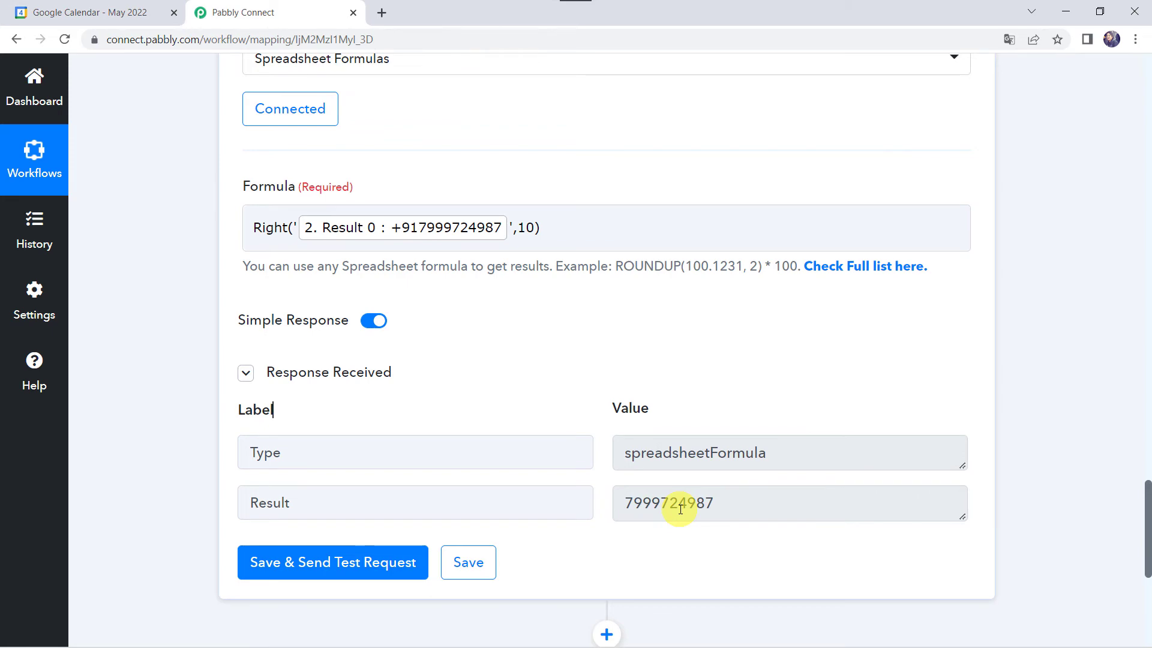
scroll(624, 142, up, 7)
click(612, 331)
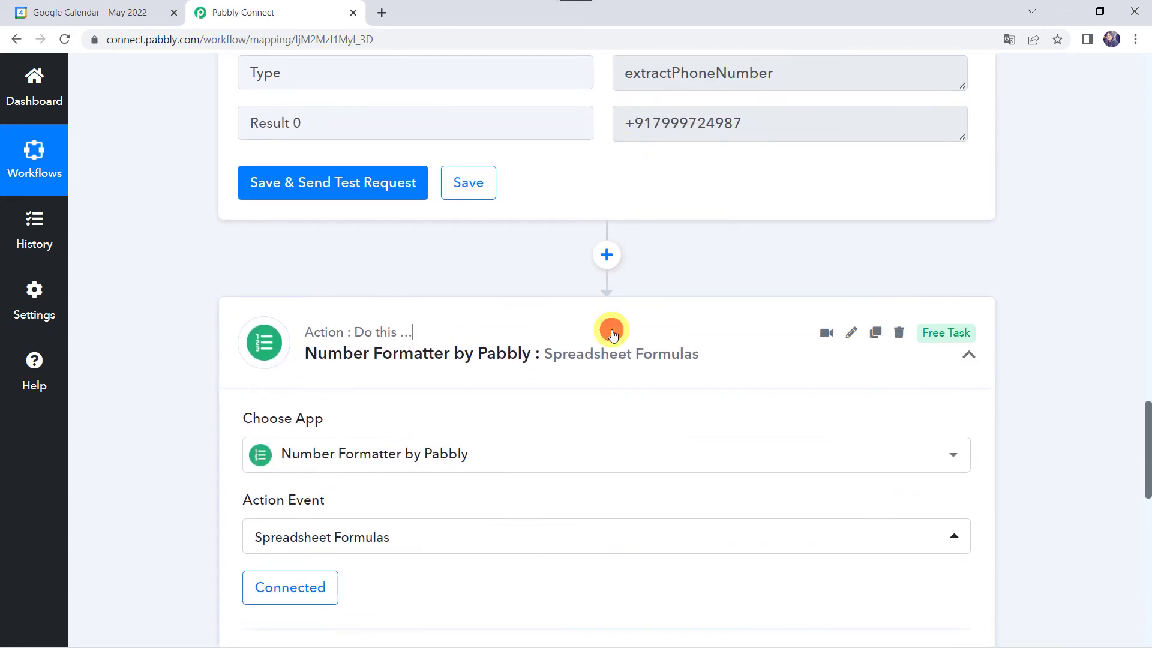
scroll(611, 331, up, 20)
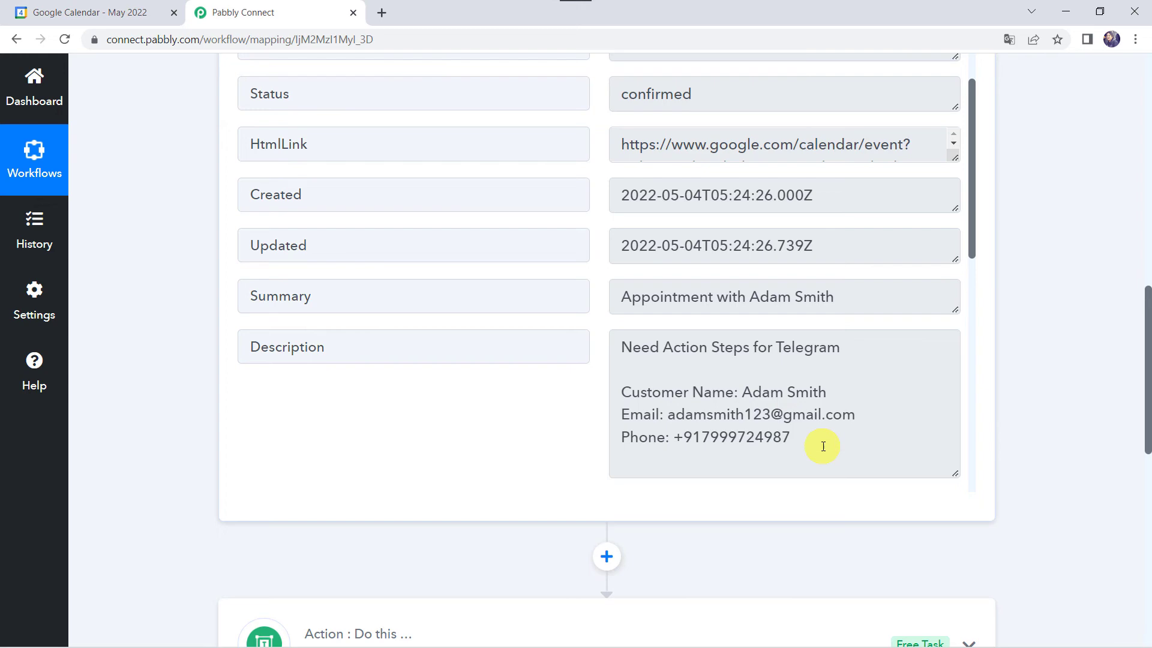
scroll(821, 443, down, 5)
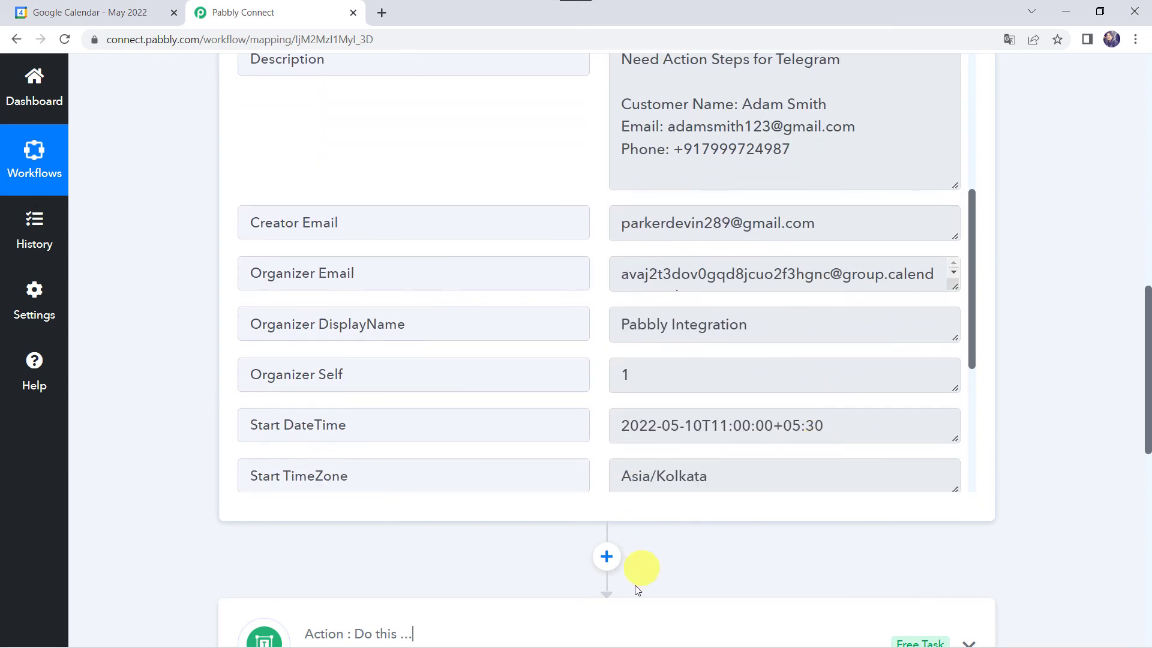
scroll(636, 590, down, 4)
click(603, 430)
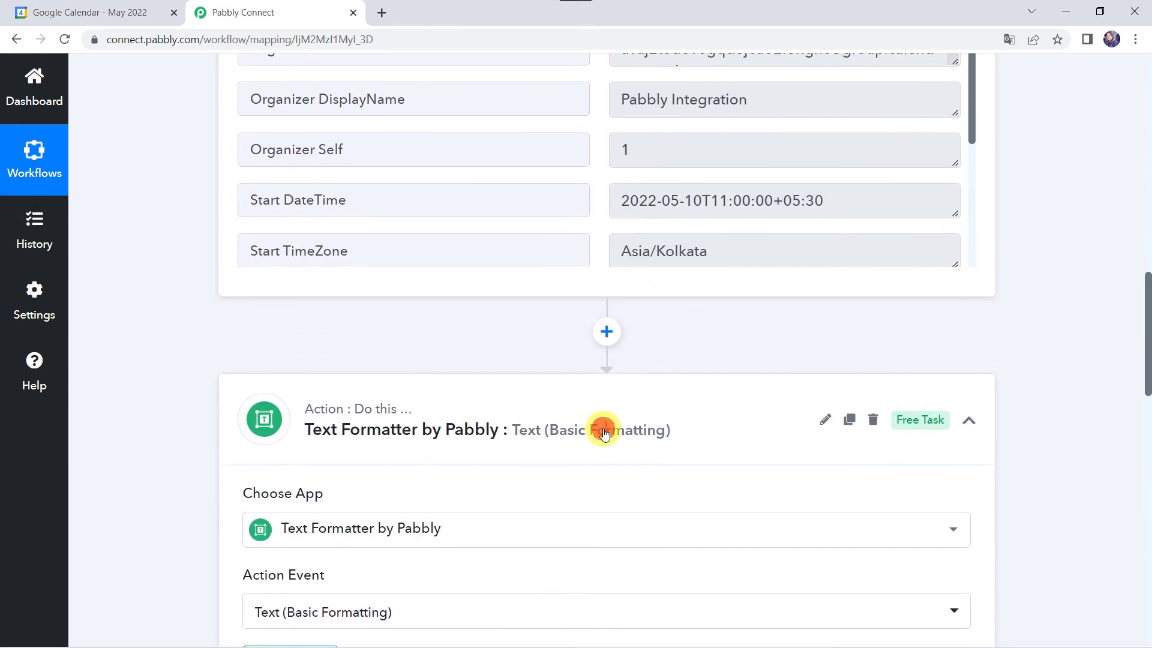
scroll(684, 240, up, 2)
scroll(717, 264, up, 3)
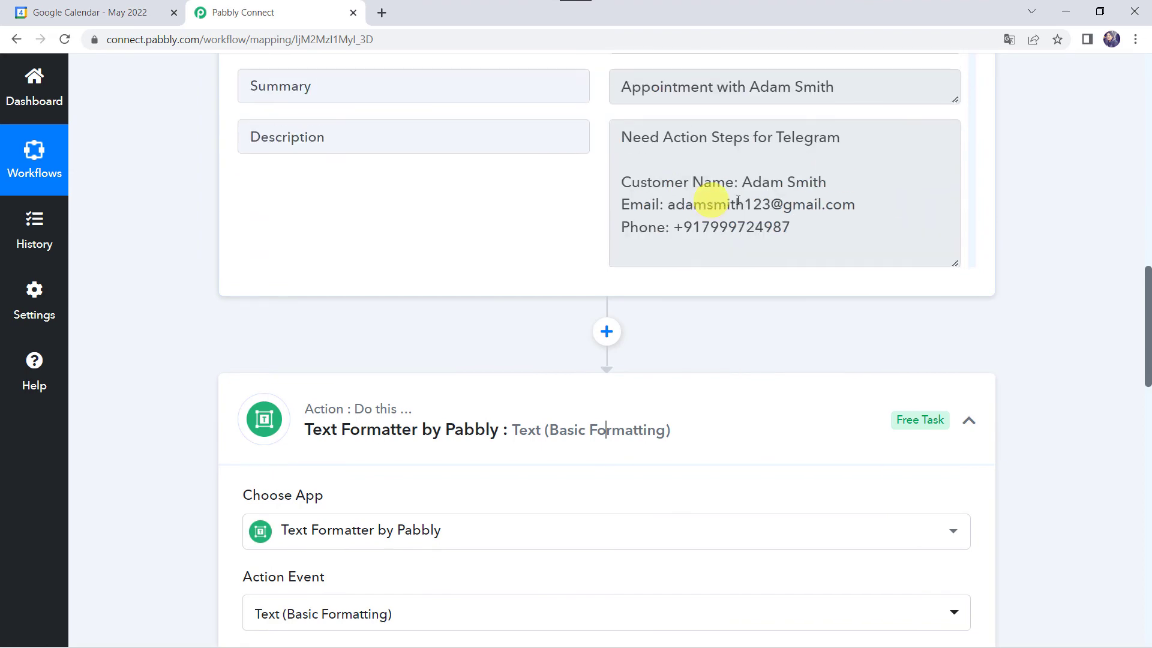
scroll(728, 245, down, 2)
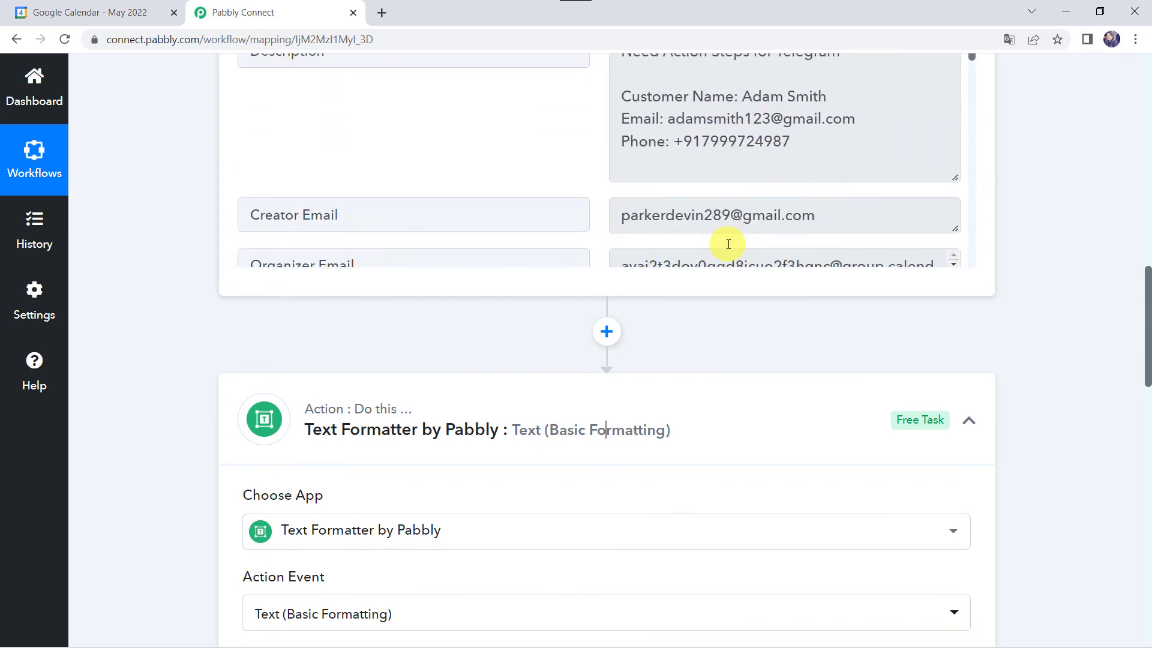
scroll(188, 443, down, 15)
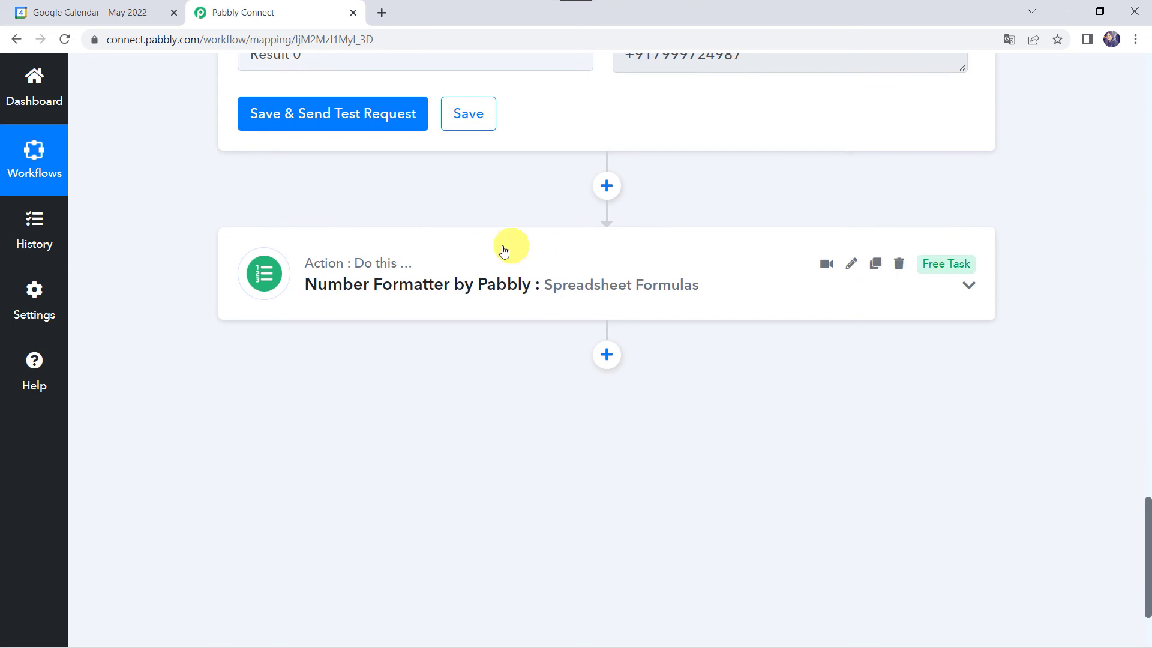
click(532, 281)
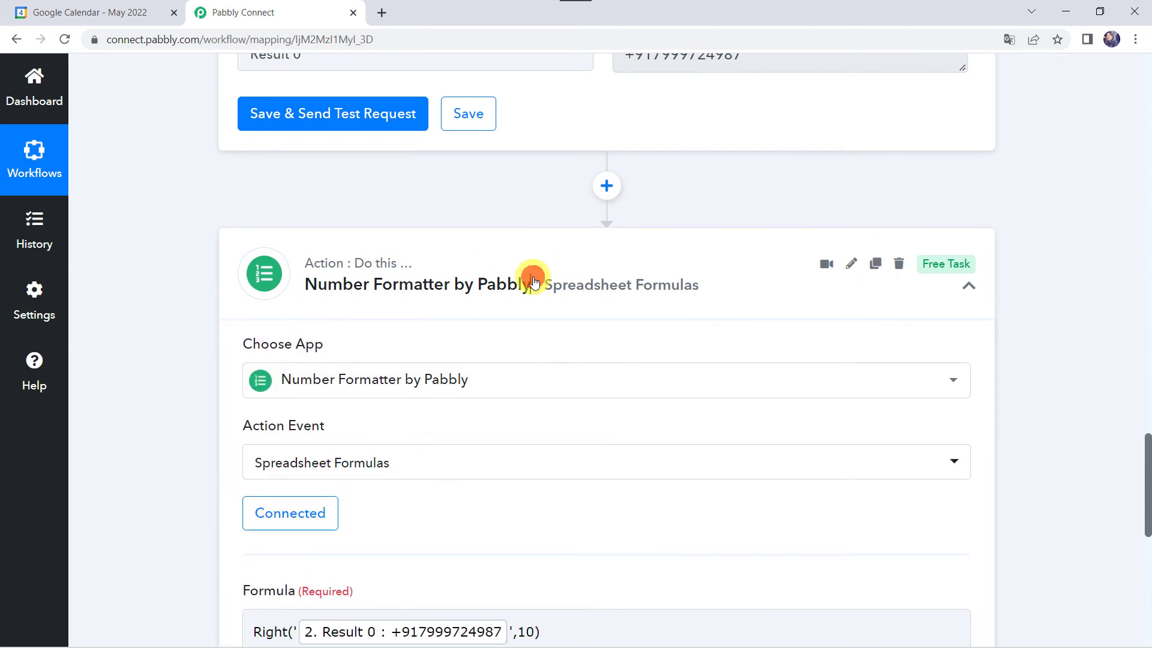
scroll(152, 510, down, 3)
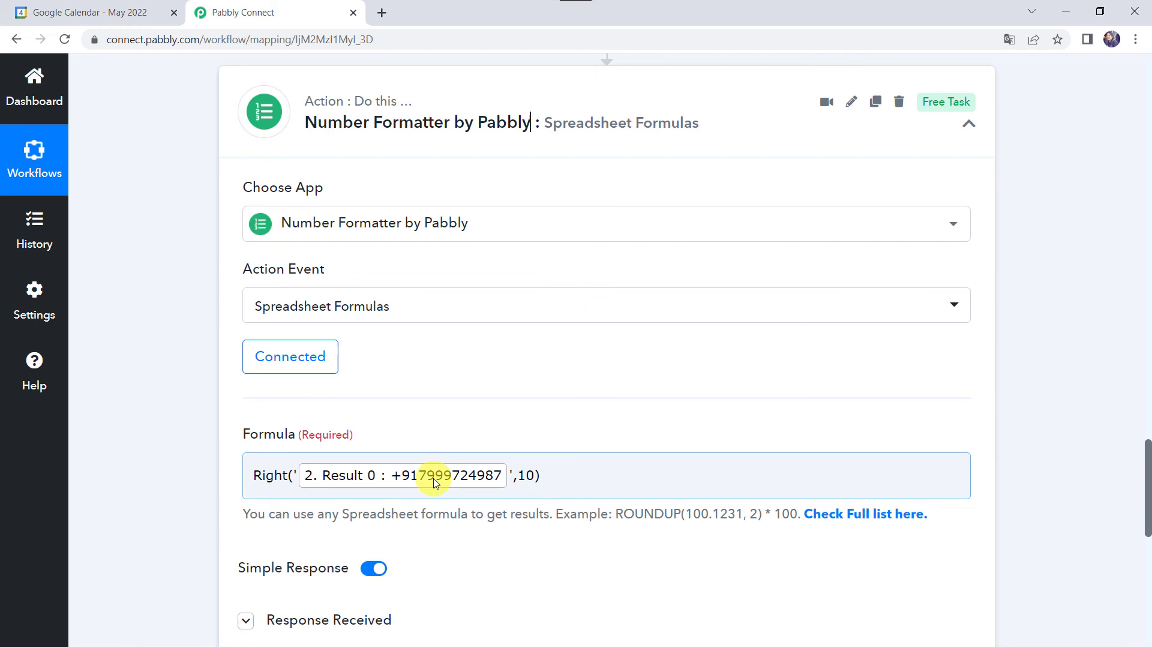
scroll(433, 477, down, 3)
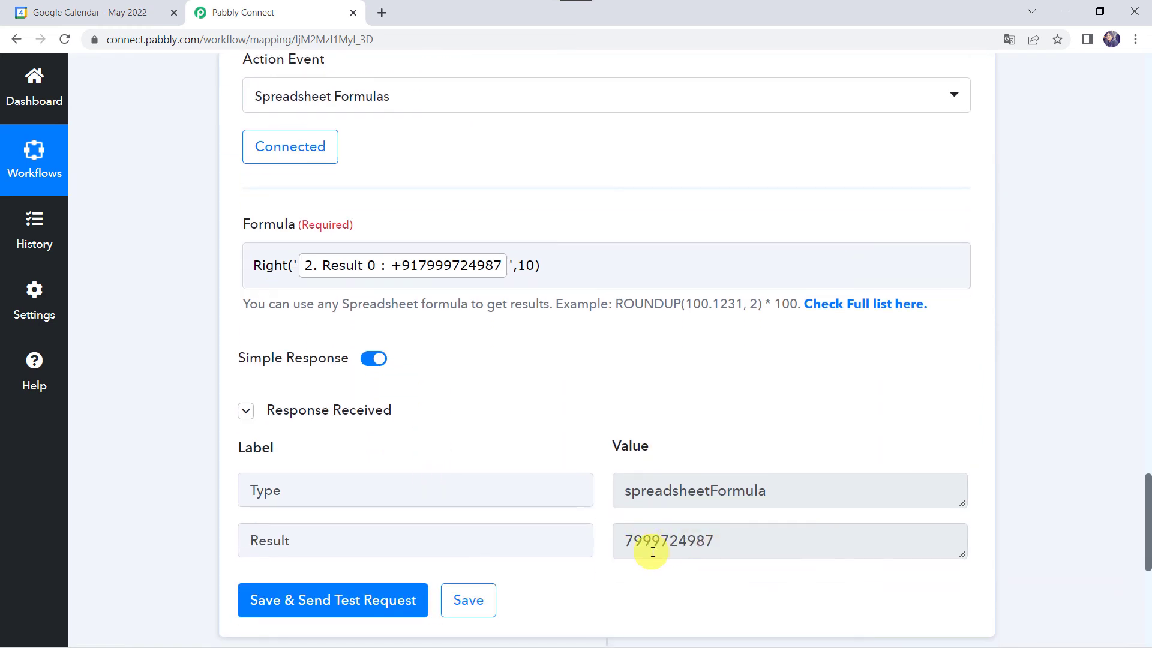